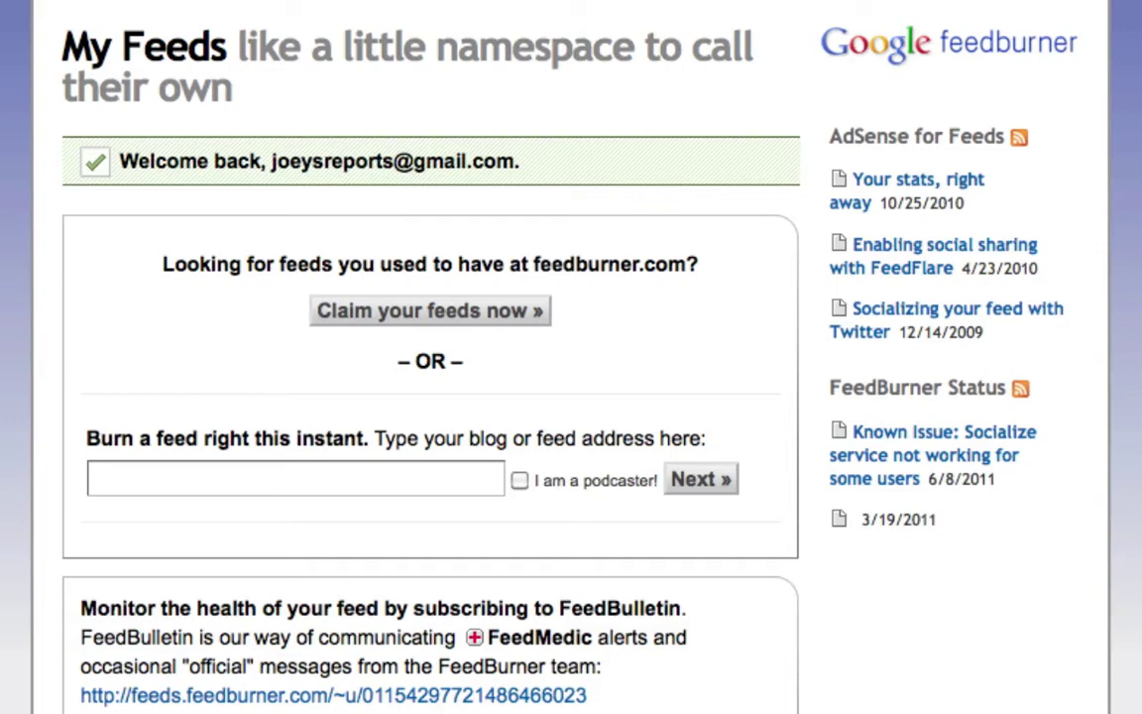
- Switch to the untitled text document and examine the example feed address, highlighting its "/feed" ending
key(F9)
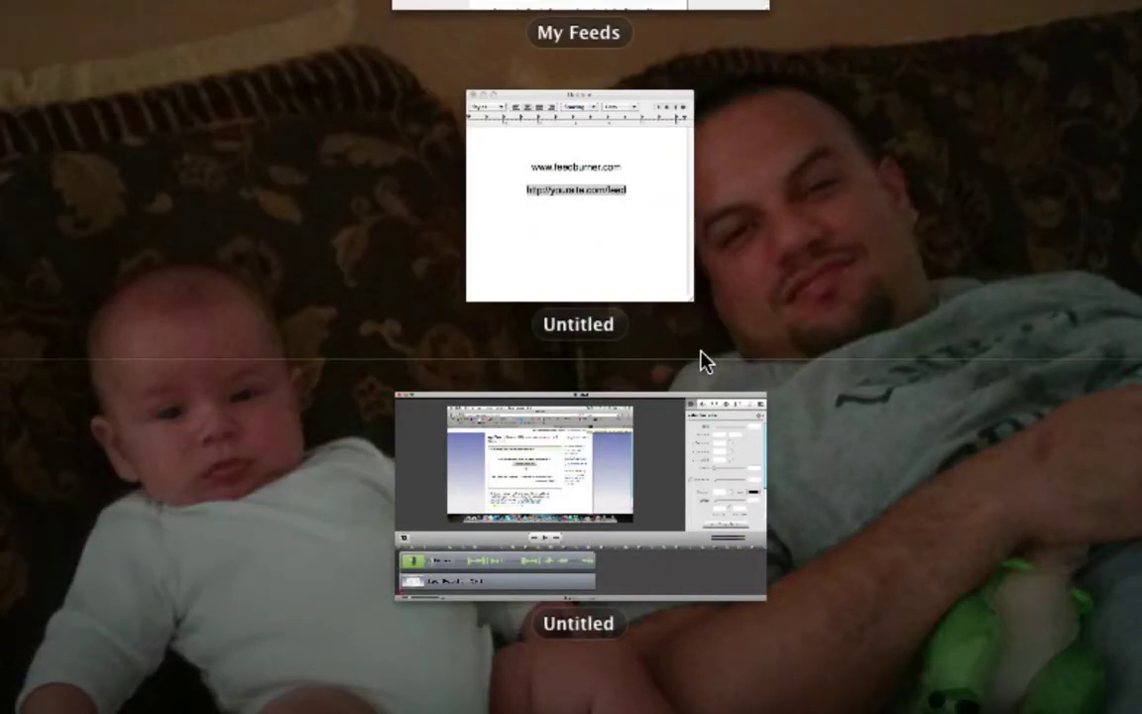
click(612, 247)
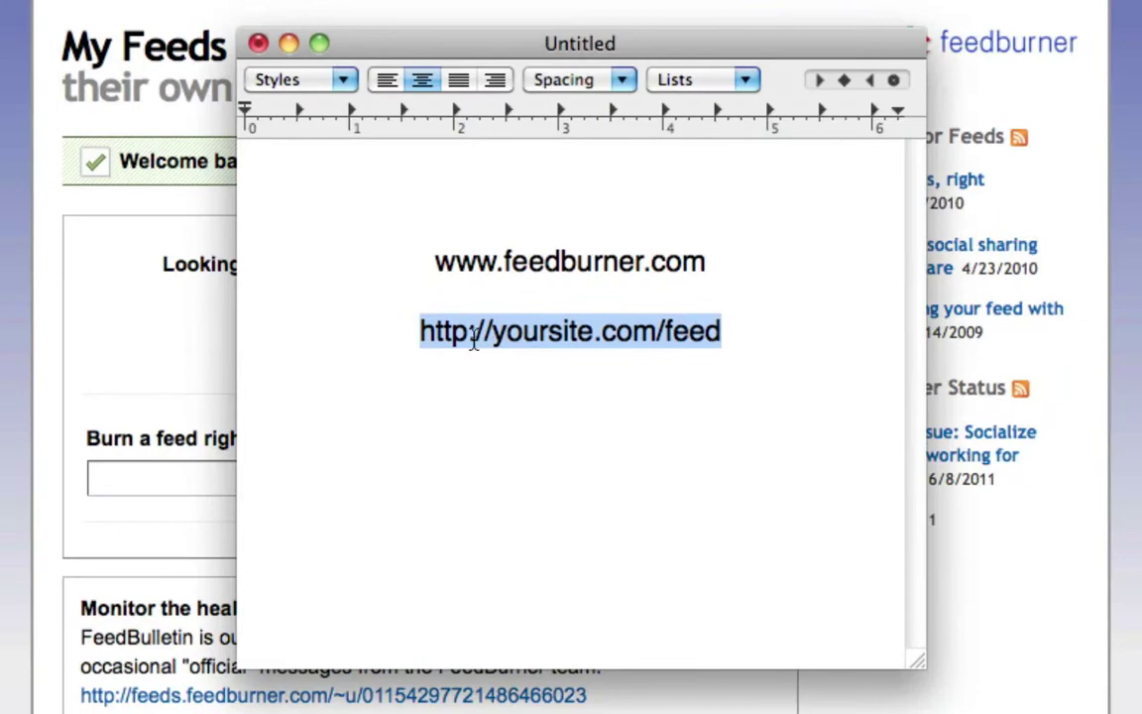
click(668, 408)
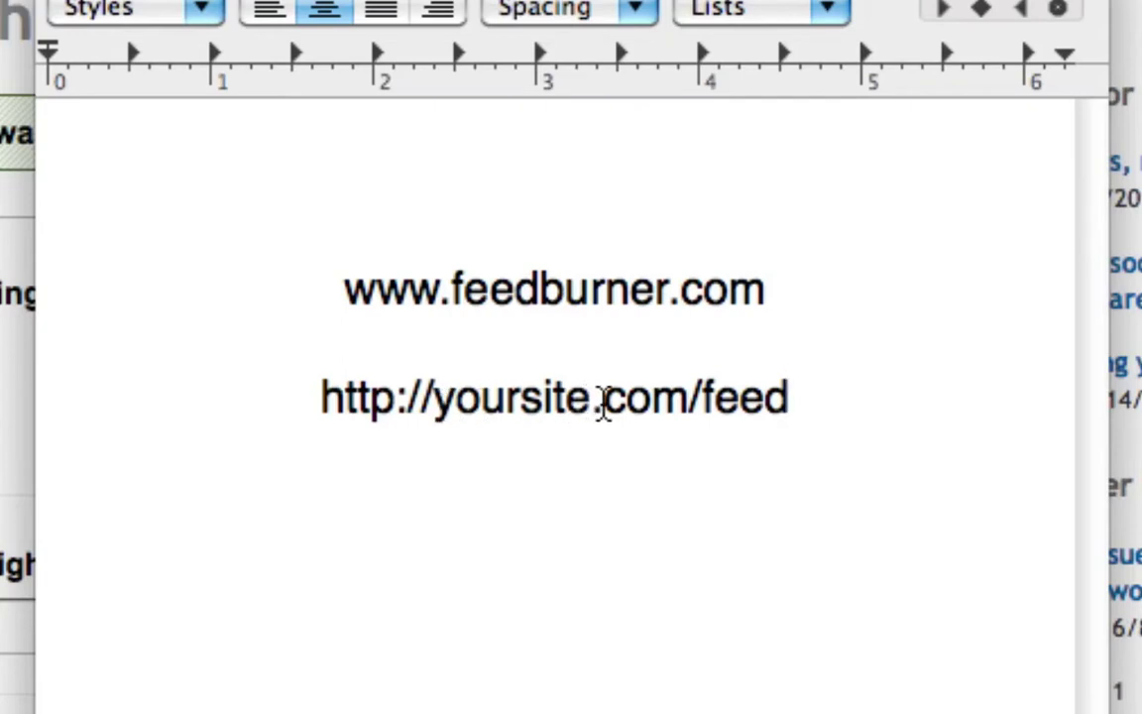
drag(687, 397, 799, 401)
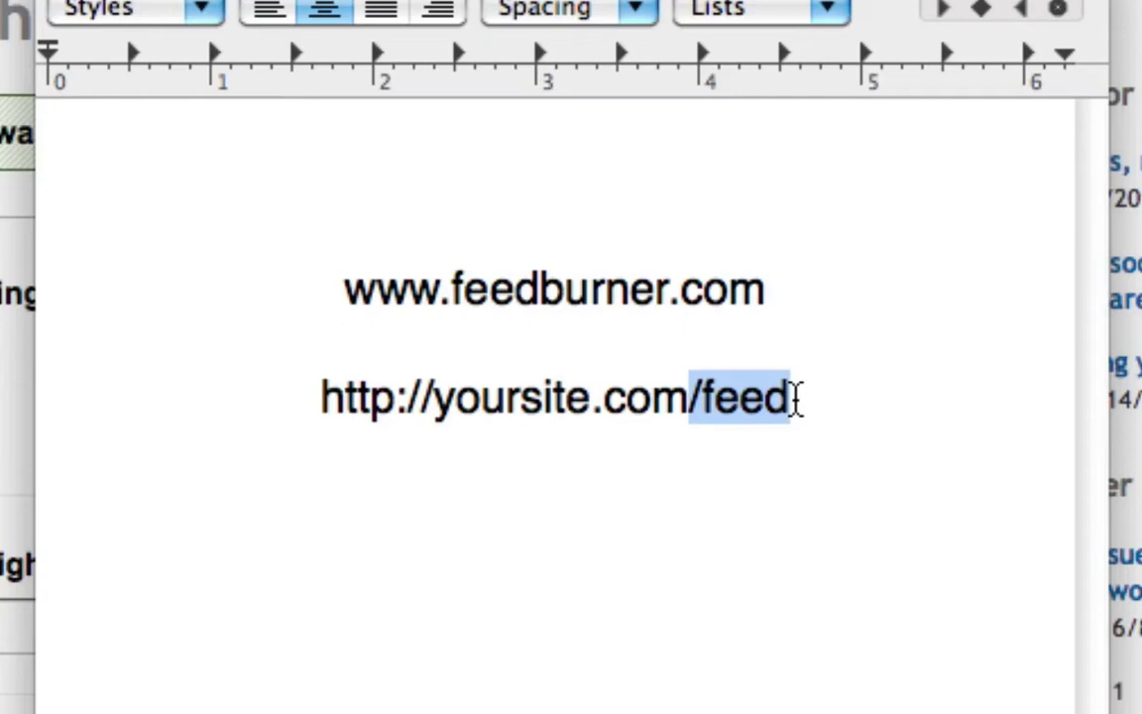
click(796, 398)
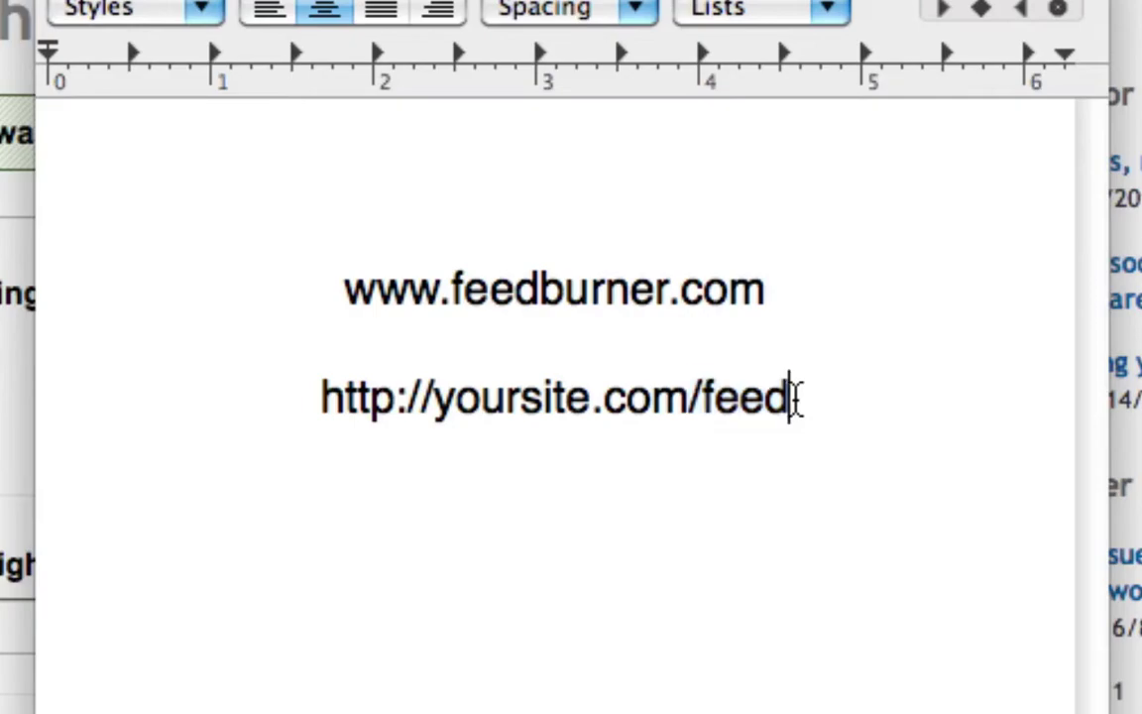
drag(795, 396, 708, 406)
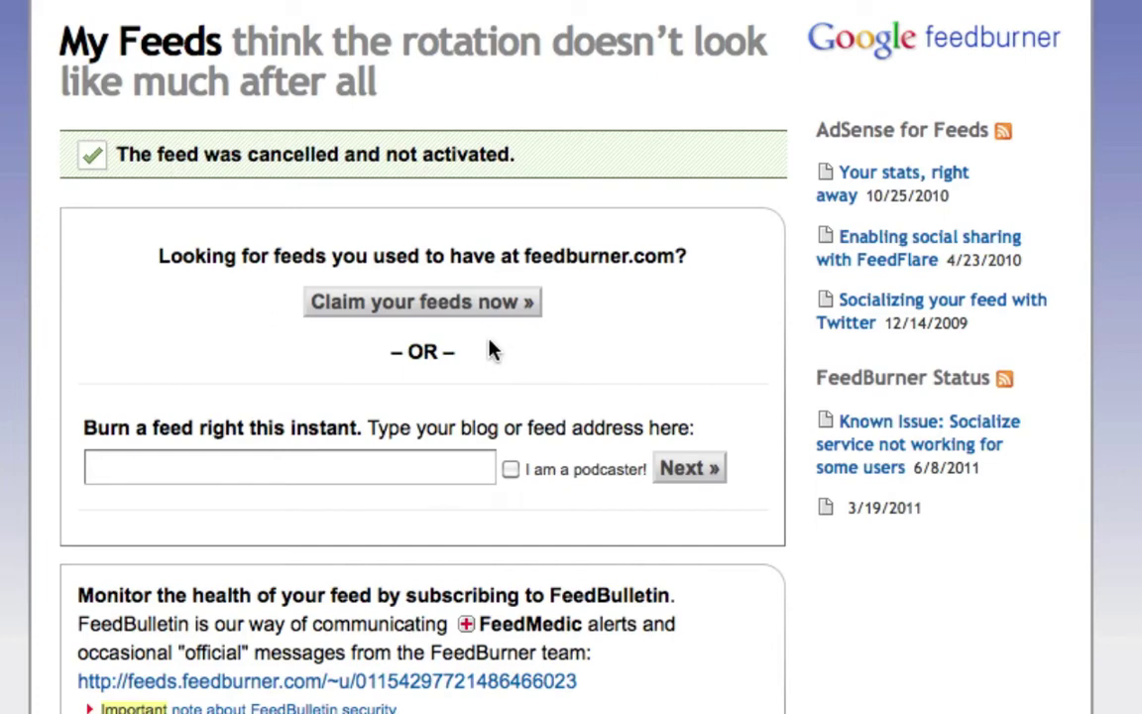
click(220, 464)
text(http://incom)
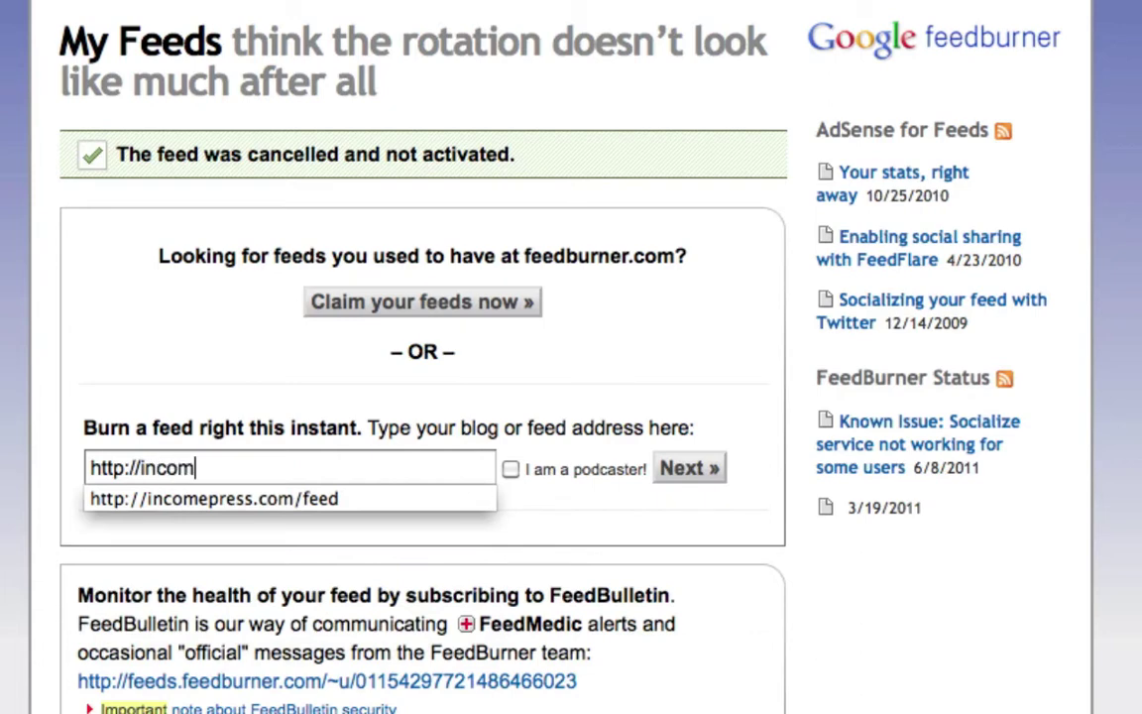
click(298, 499)
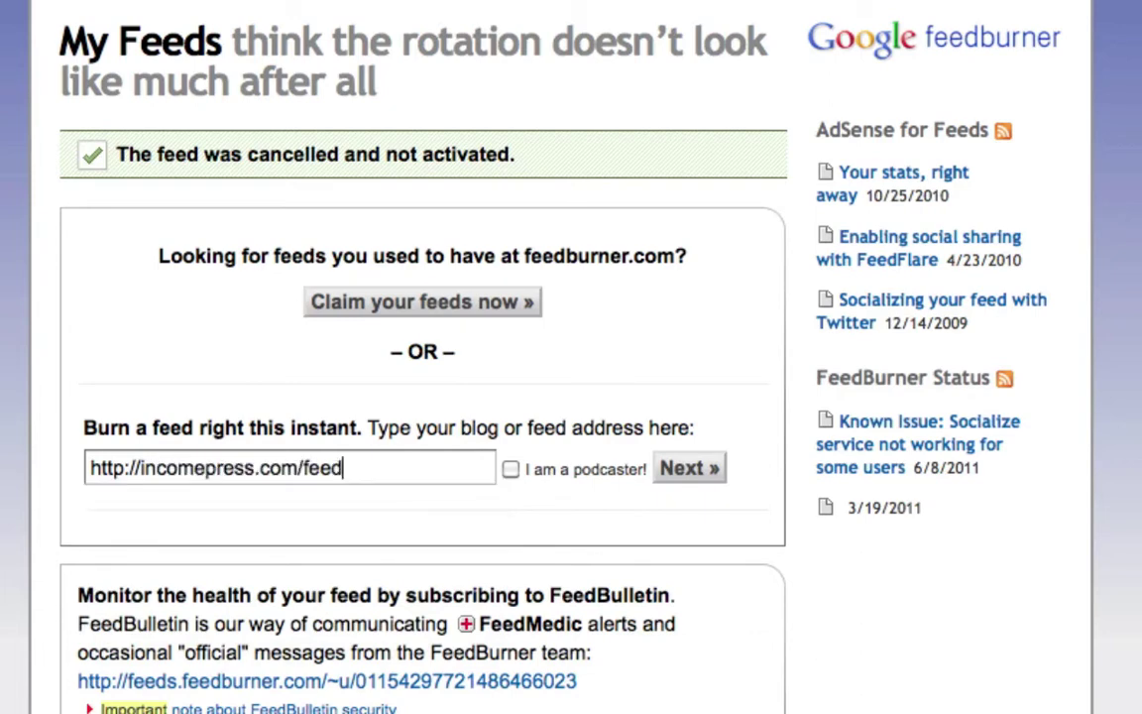
double_click(322, 468)
click(426, 476)
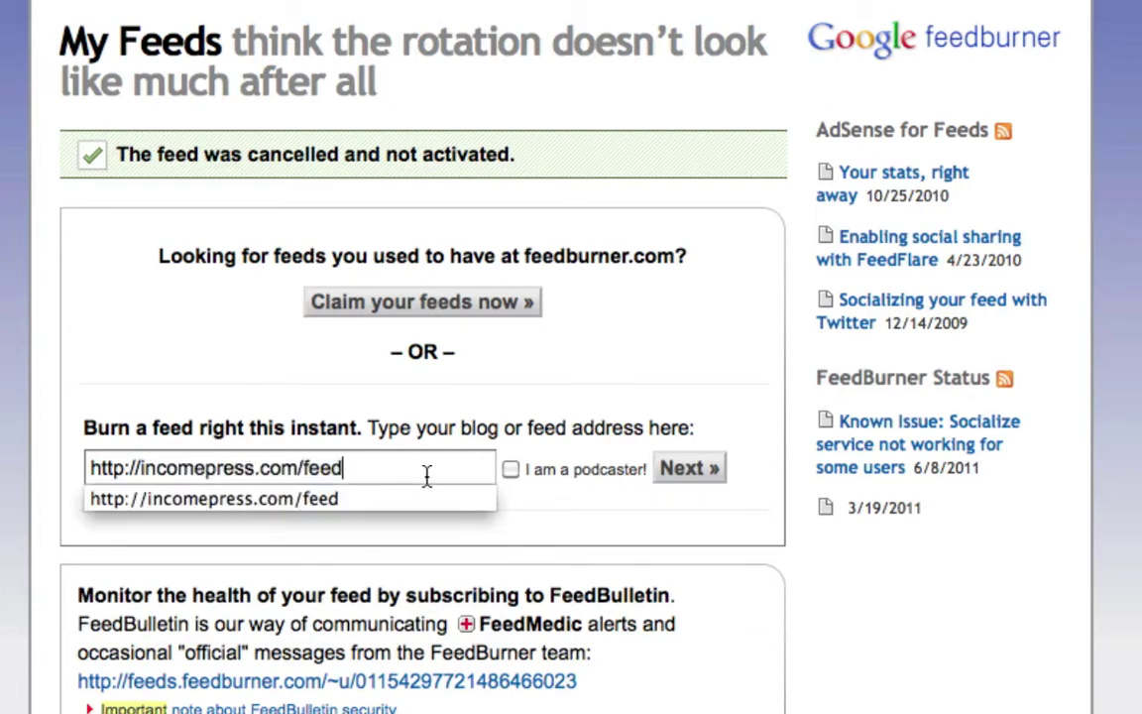
click(699, 470)
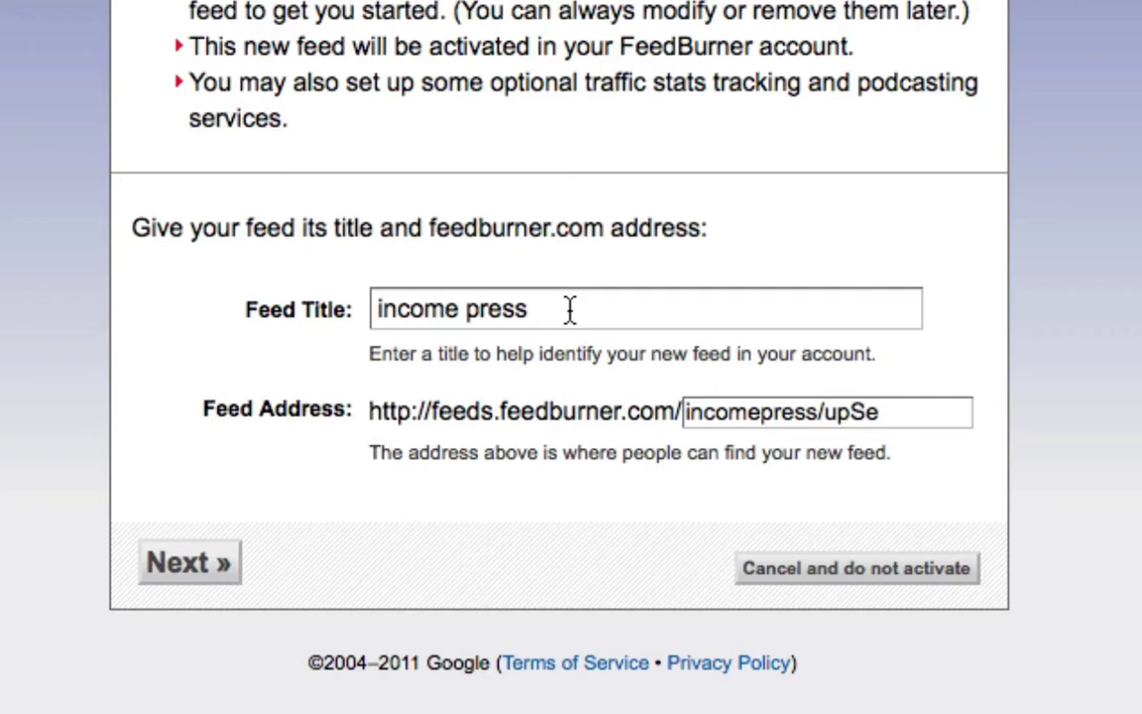
- Title the feed "income press blog", set its FeedBurner address ending to "incomepressblog", and activate it
double_click(570, 310)
click(570, 311)
text(blog)
click(639, 444)
drag(971, 411, 819, 411)
key(BackSpace)
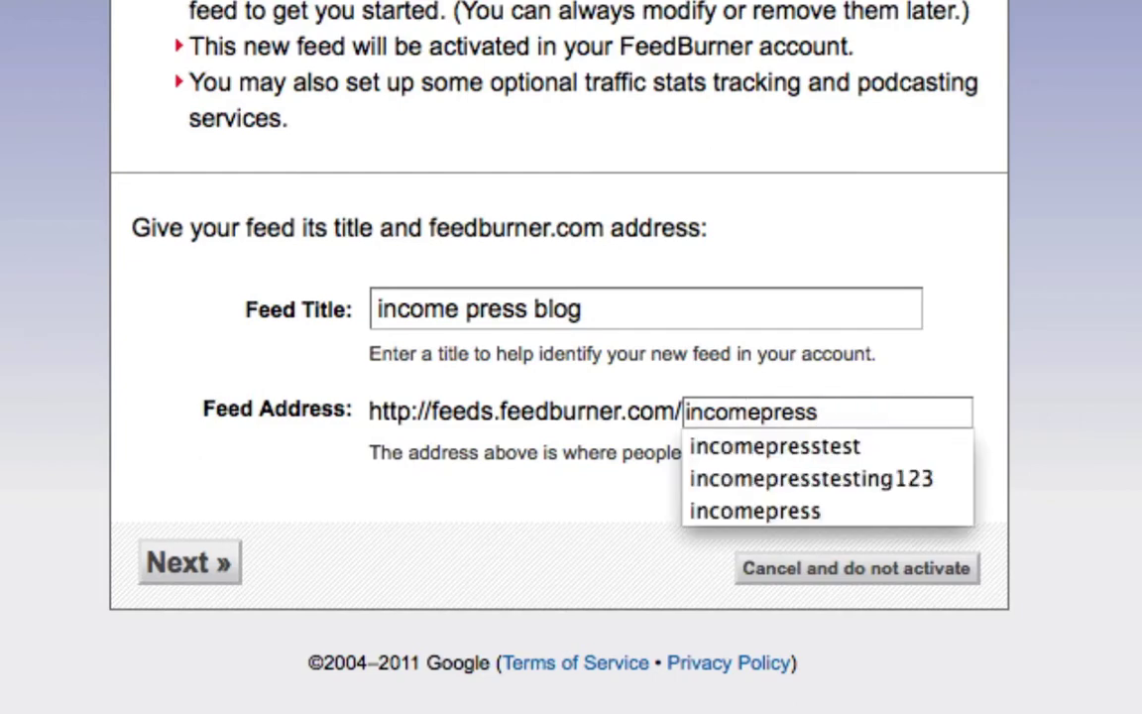
text(blog)
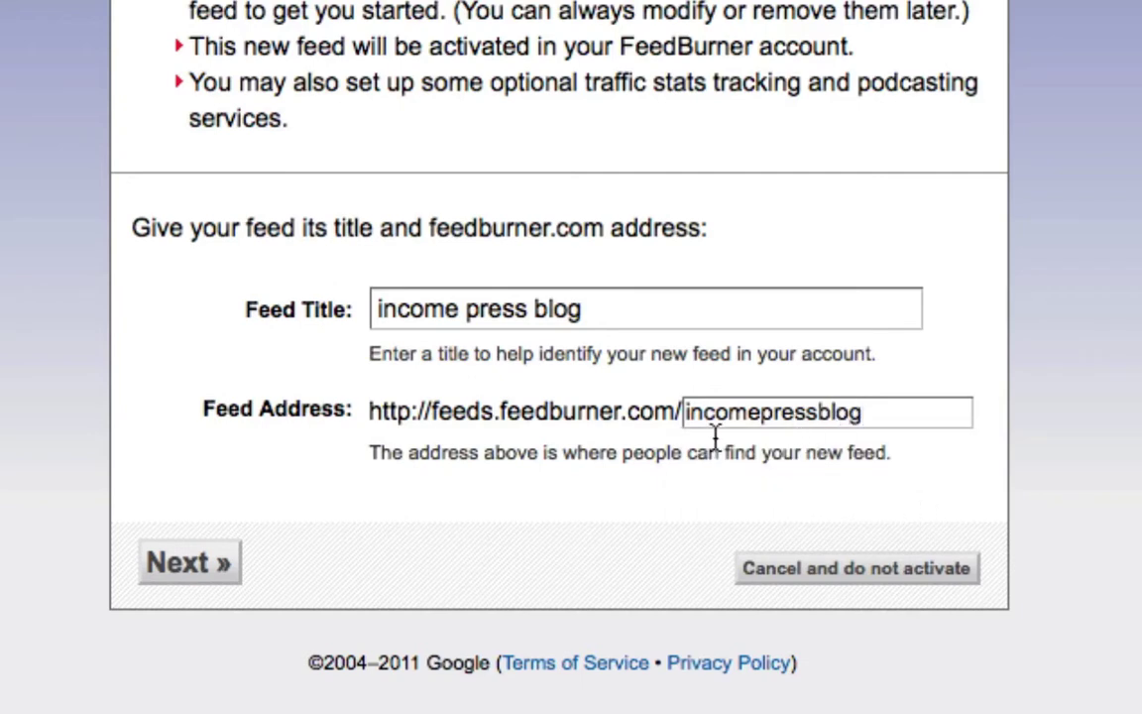
click(185, 578)
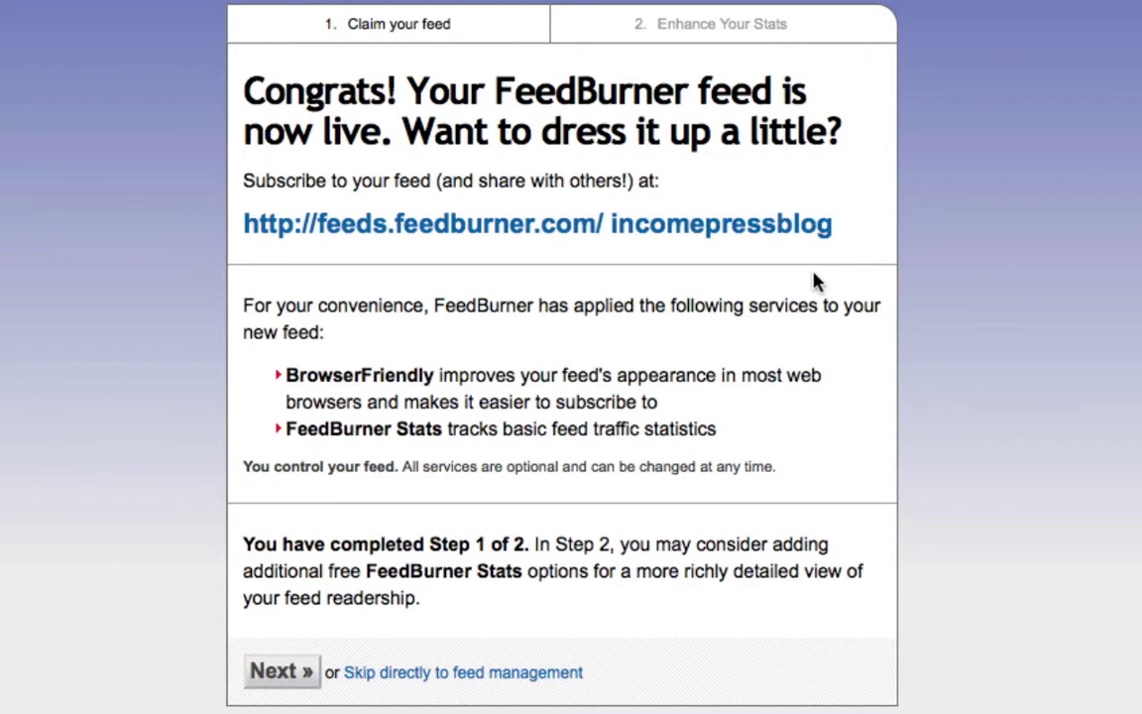
- Copy the new FeedBurner feed address into the untitled text document below the example address, then return to the FeedBurner page
drag(839, 233, 251, 237)
key(super+c)
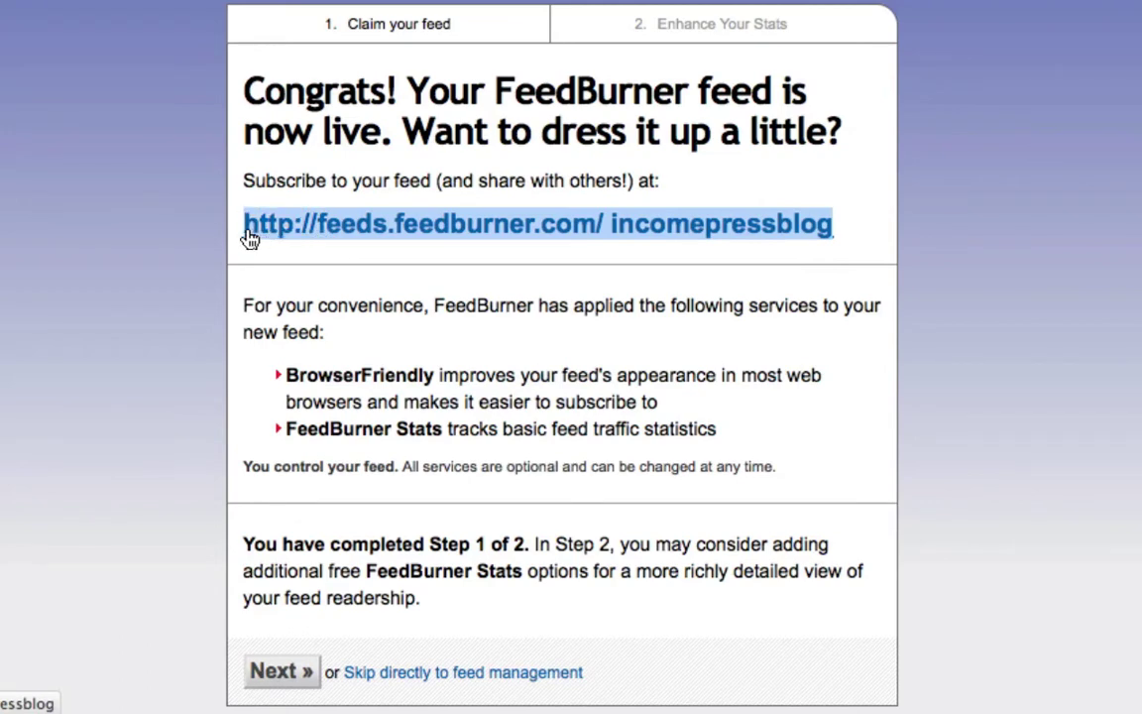
click(70, 654)
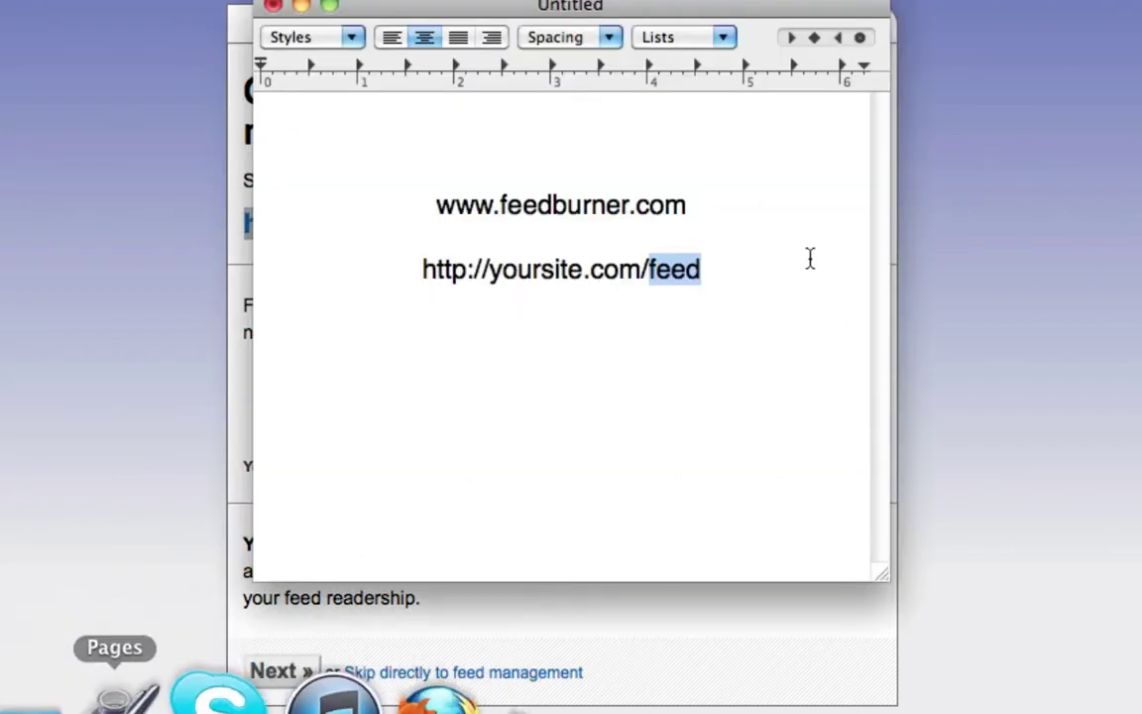
click(780, 275)
key(Return)
key(Return)
key(super+v)
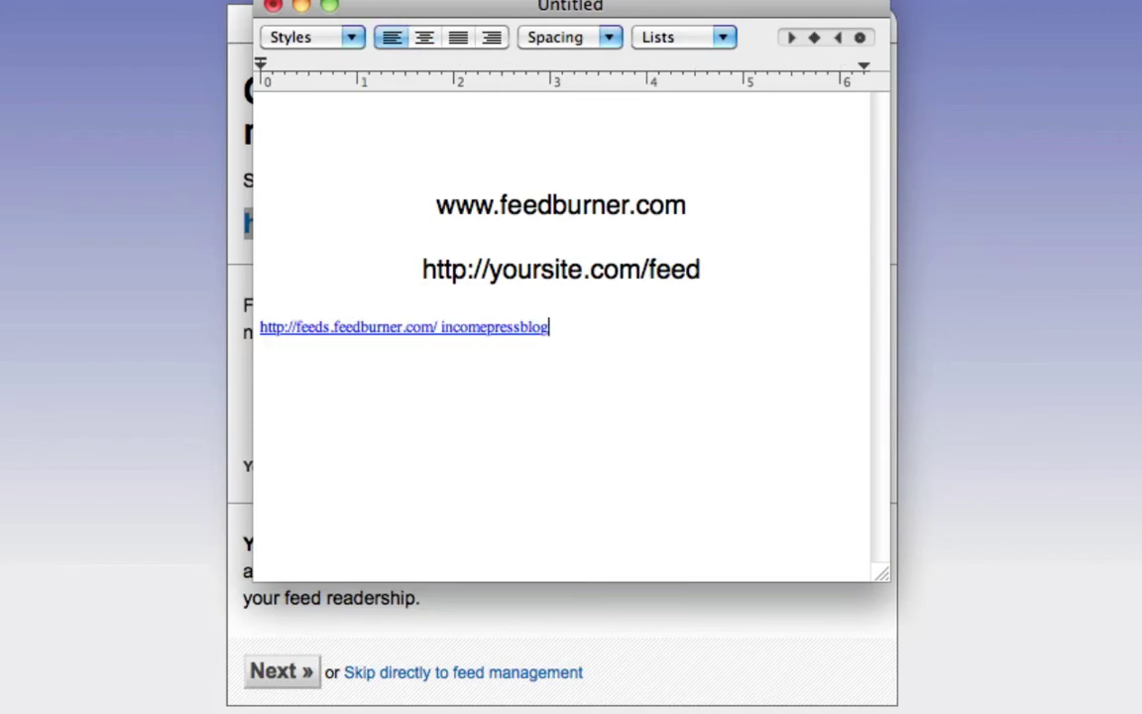
key(super+h)
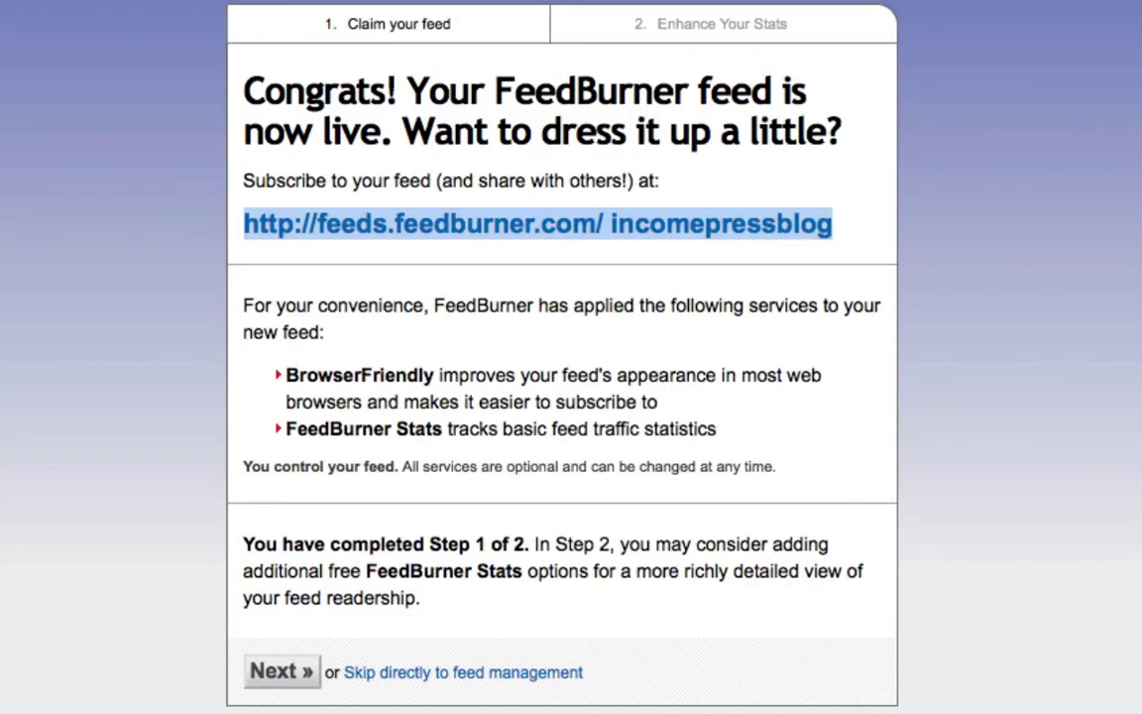
click(523, 327)
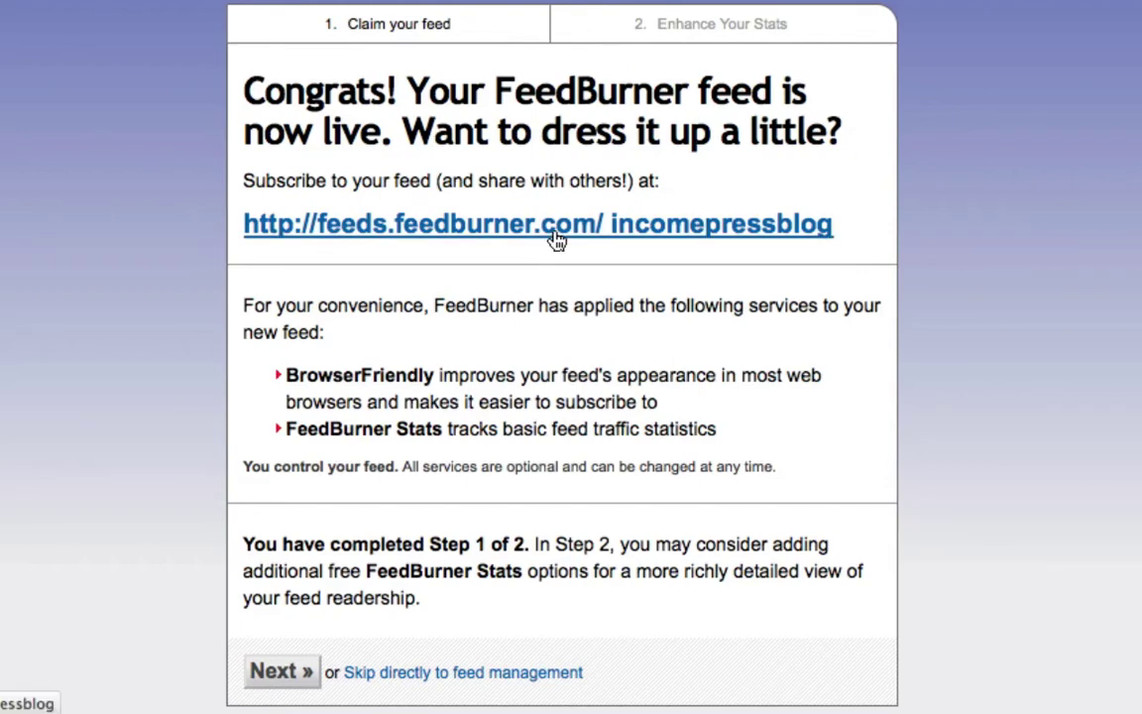
- Continue to the stats options, enable Clickthroughs, Item enclosure downloads and the "I want more!" tracking, and submit them
scroll(289, 337, down, 2)
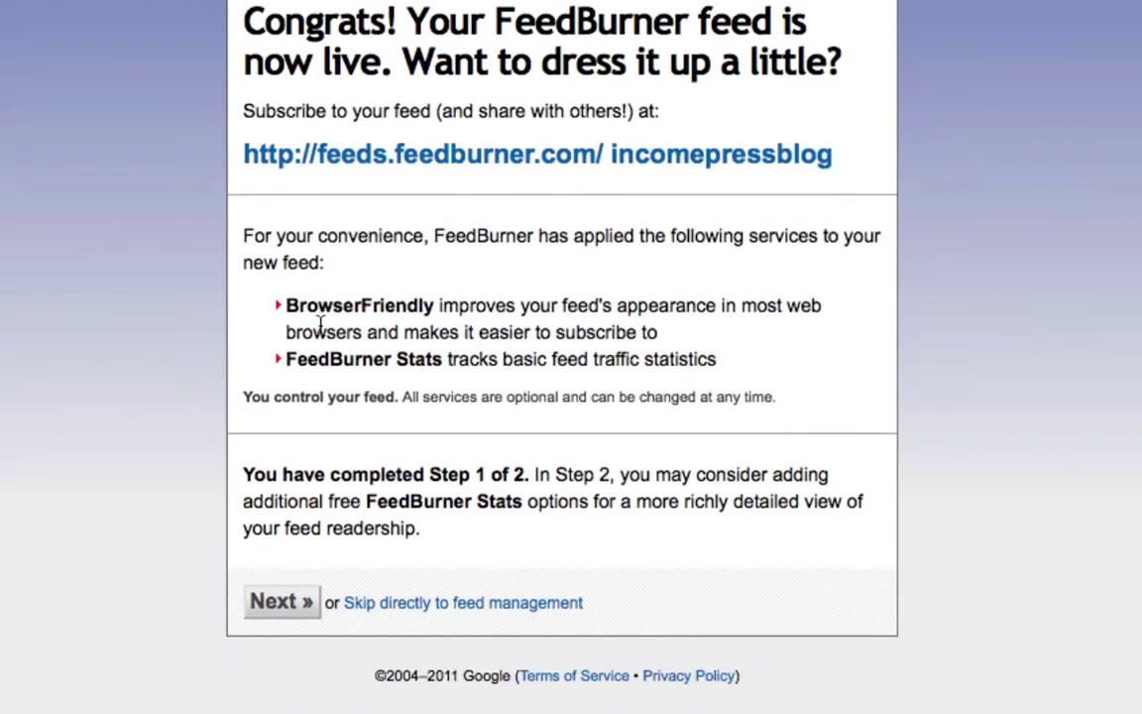
click(283, 603)
scroll(373, 325, down, 4)
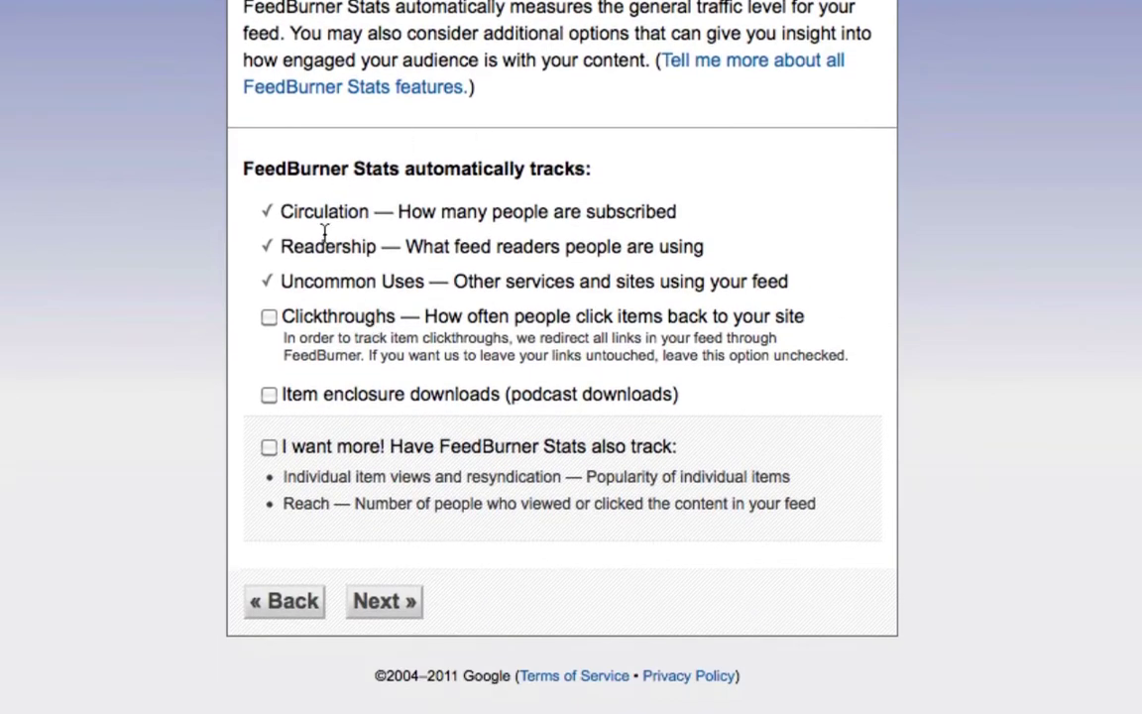
click(269, 395)
click(268, 447)
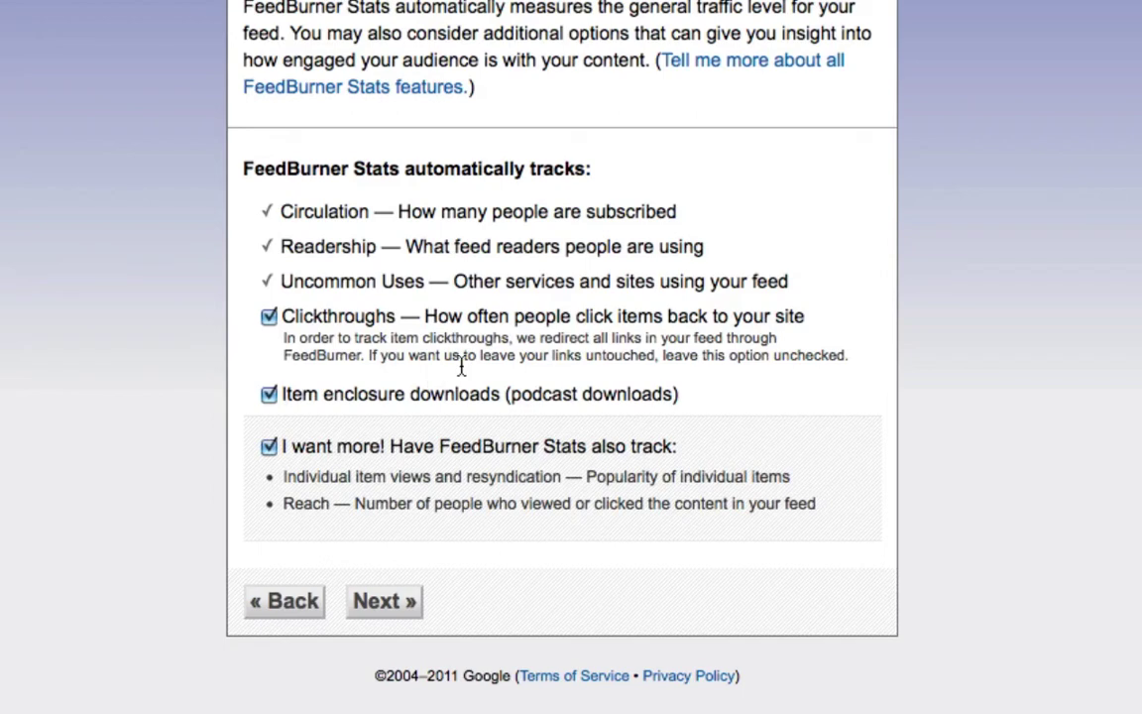
click(384, 602)
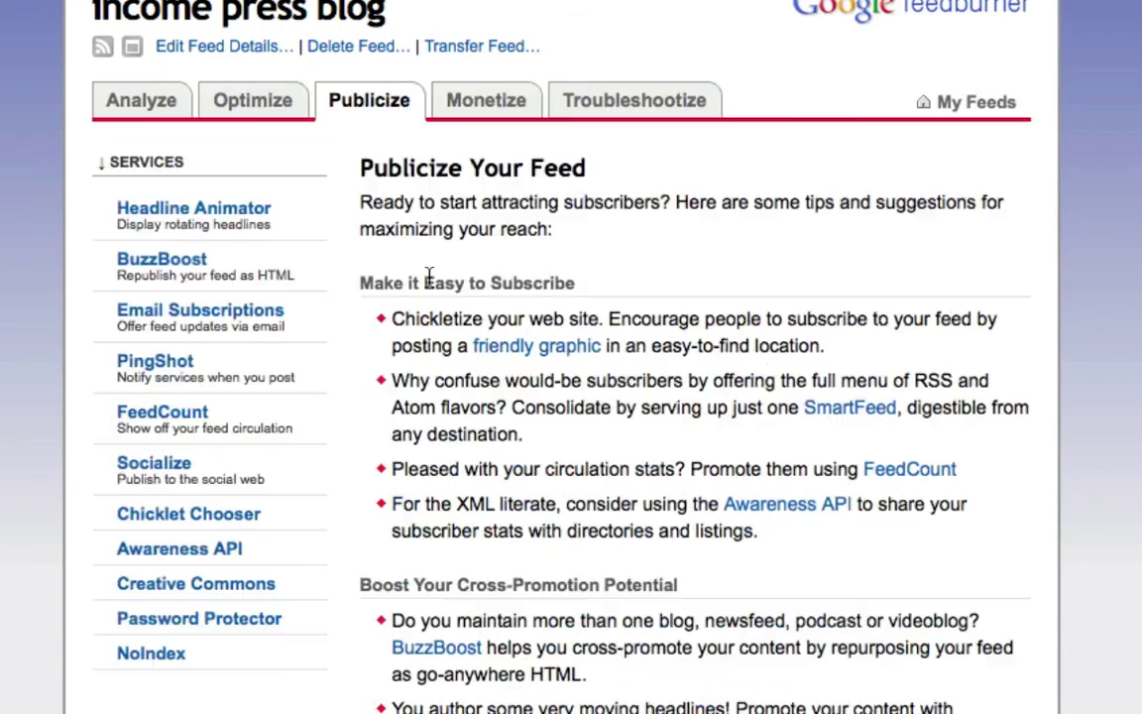
- Activate the Email Subscriptions service for the income press blog feed
scroll(347, 243, down, 1)
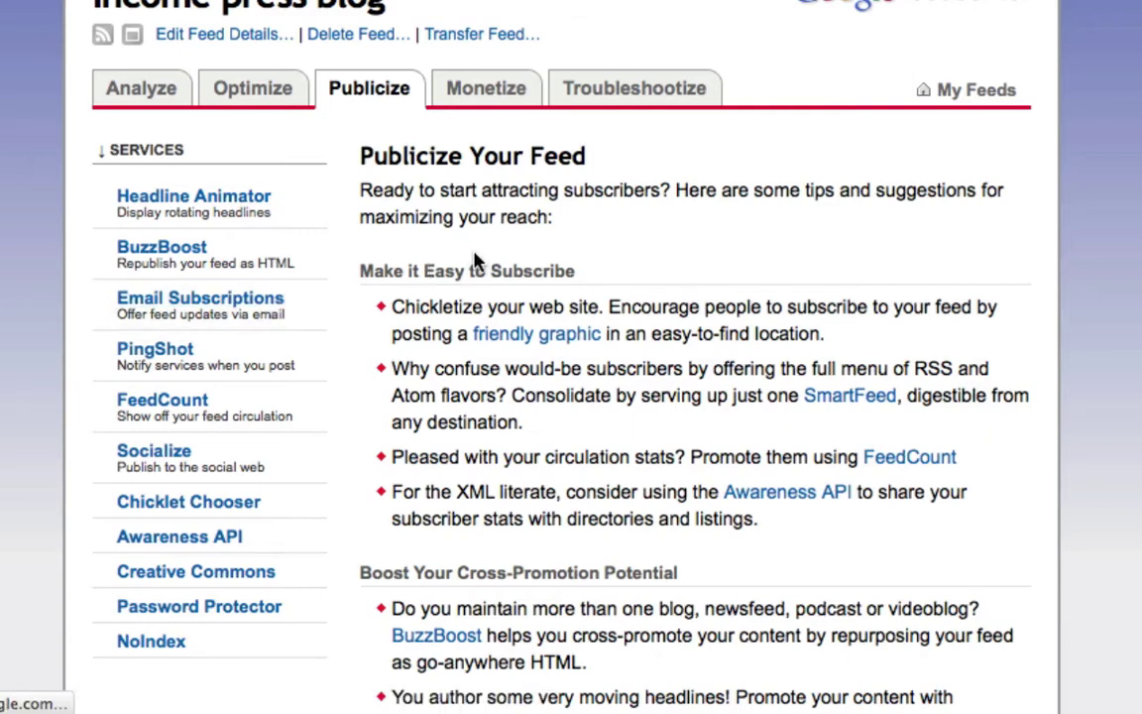
click(297, 313)
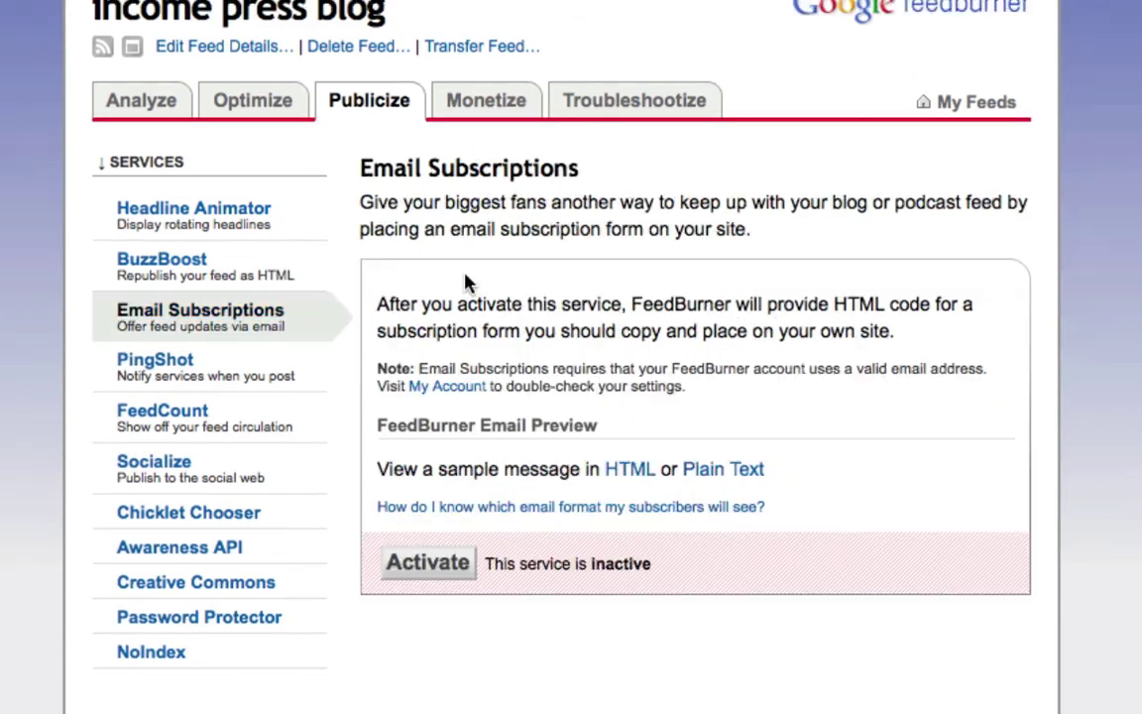
scroll(653, 234, down, 1)
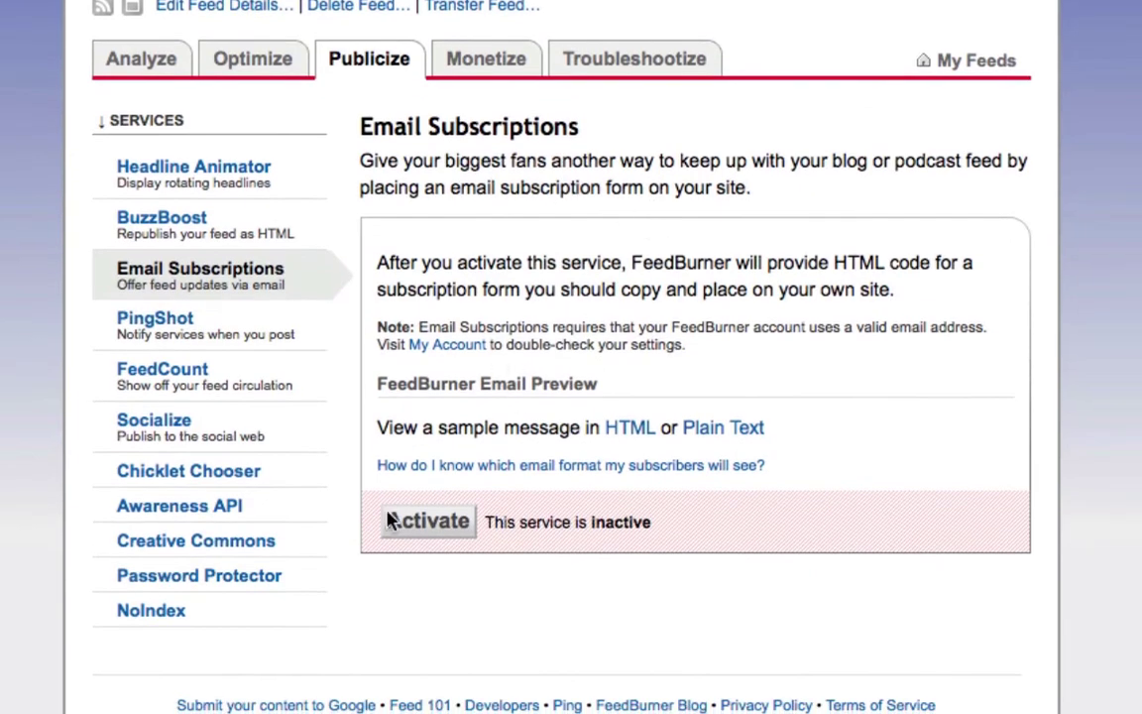
click(448, 527)
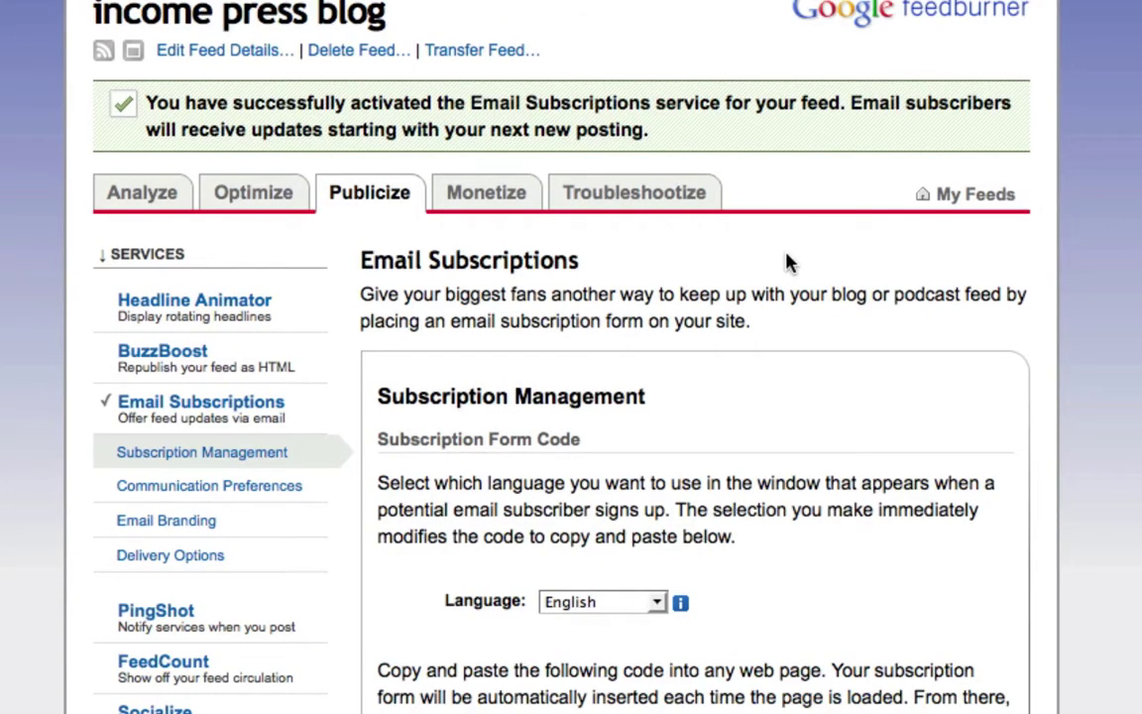
- Copy the entire English subscription form code from Subscription Management
scroll(788, 263, down, 3)
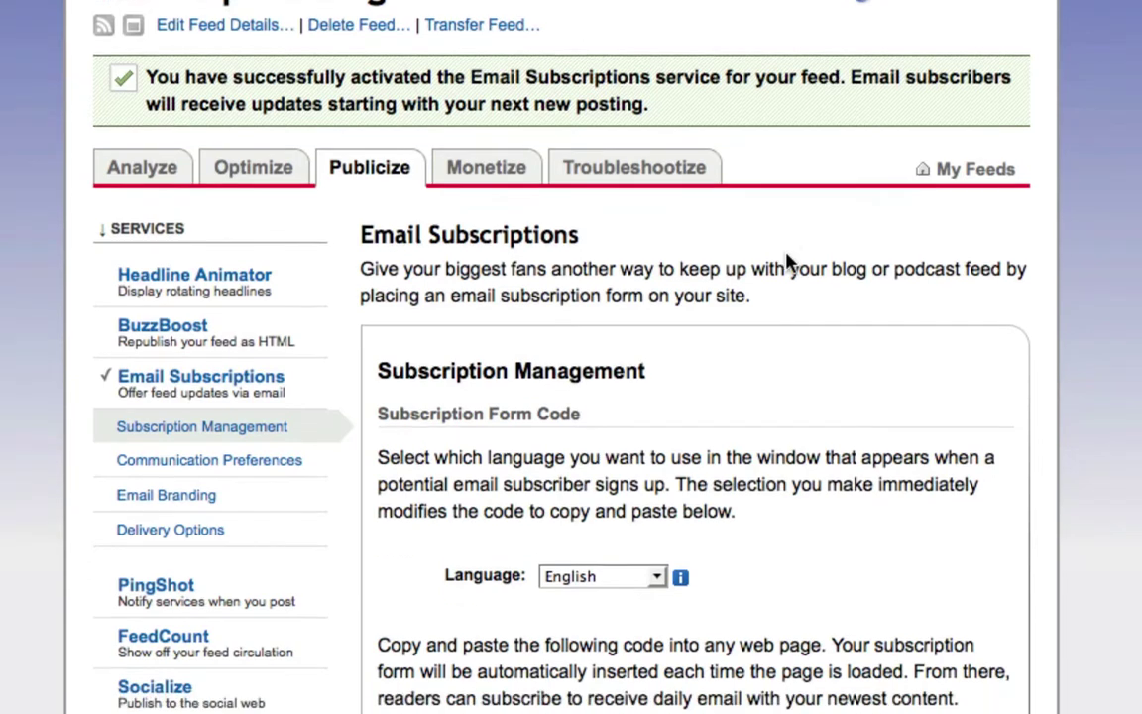
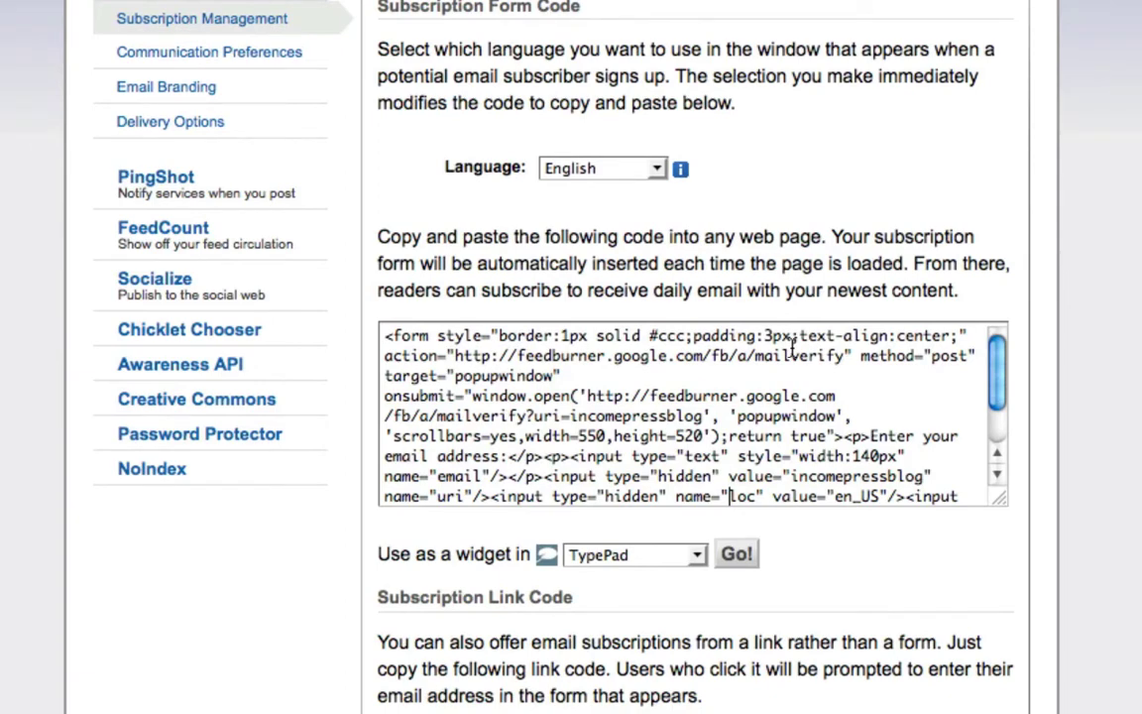
click(711, 446)
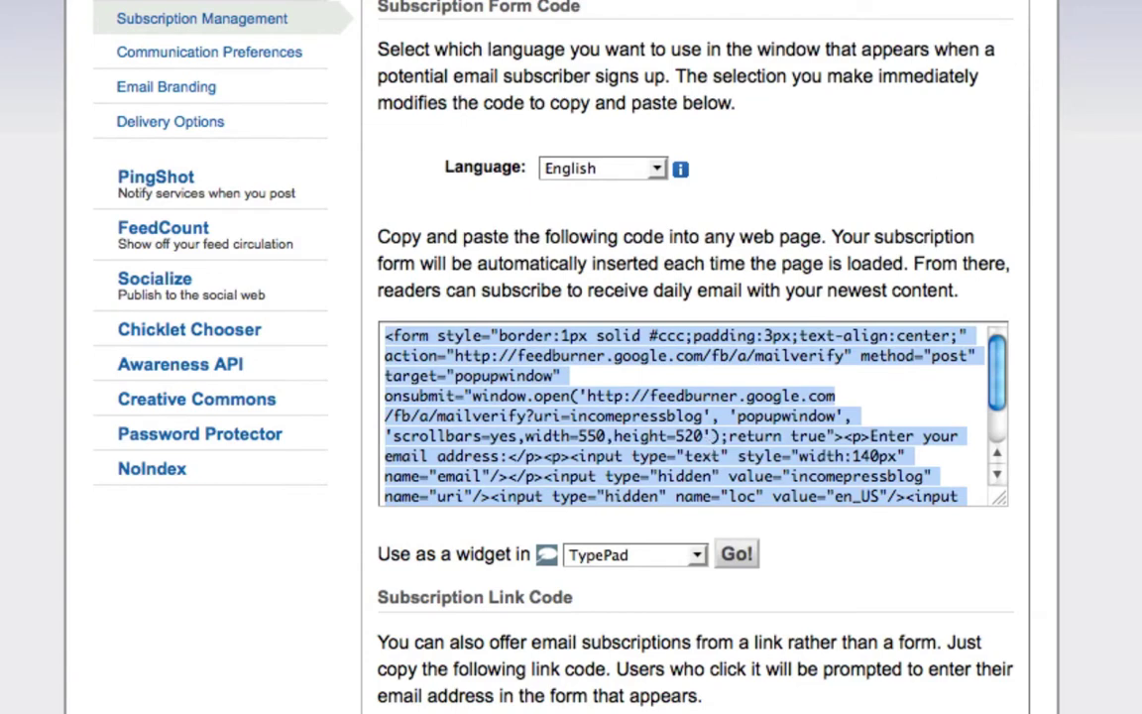
right_click(684, 436)
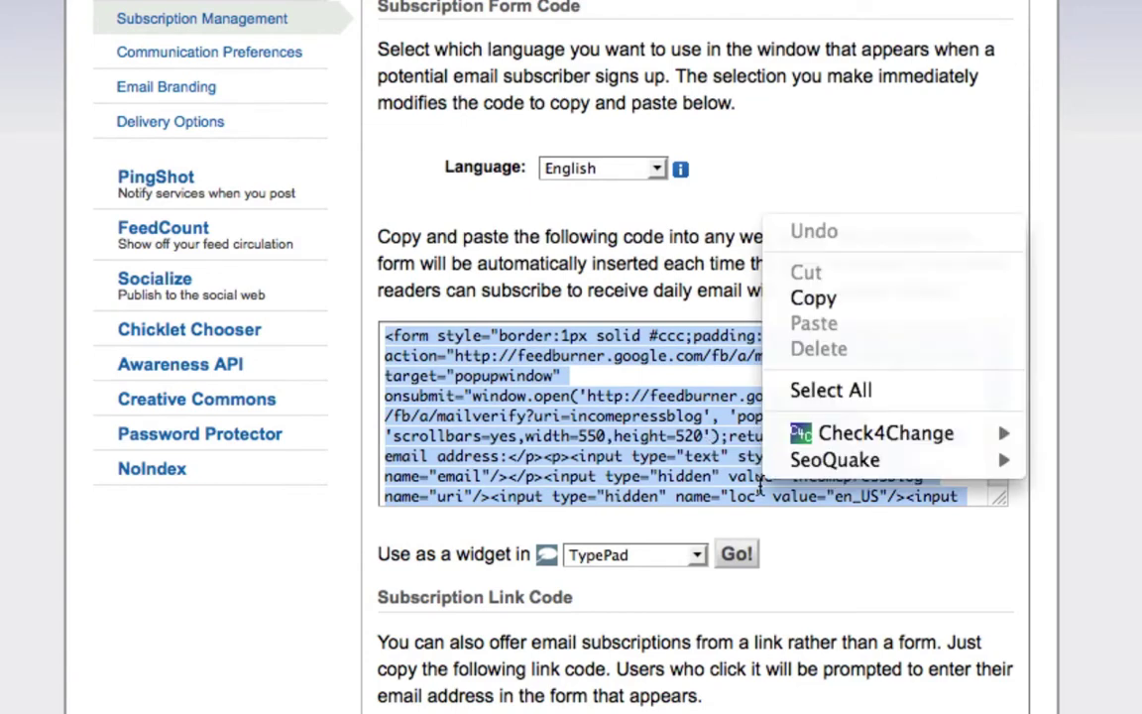
click(844, 298)
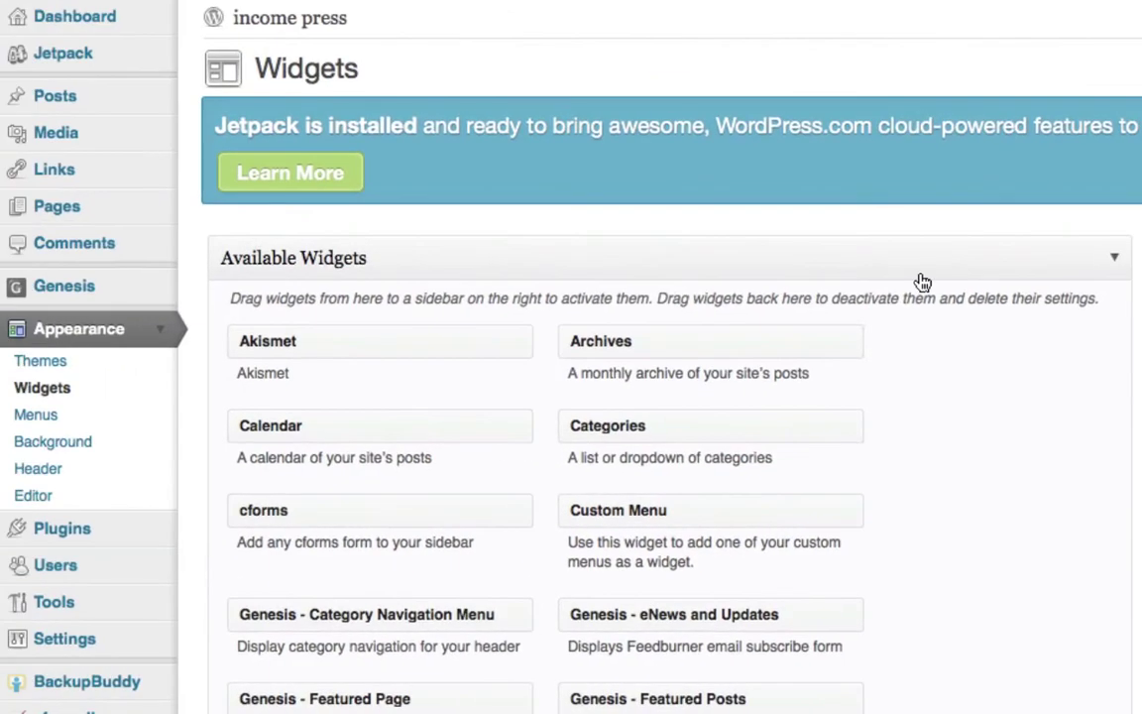
- On the WordPress Widgets page, add a Text widget at the top of the Primary Sidebar, above Genesis - eNews and Updates
scroll(571, 357, down, 2)
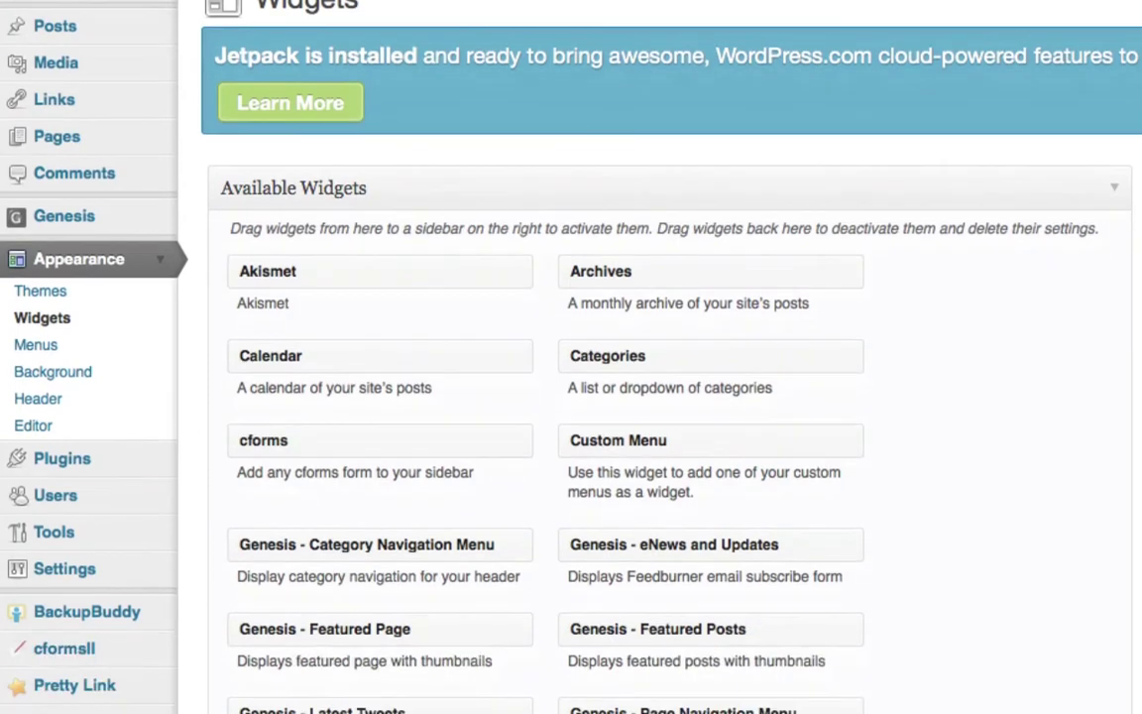
scroll(571, 357, up, 2)
scroll(570, 357, down, 15)
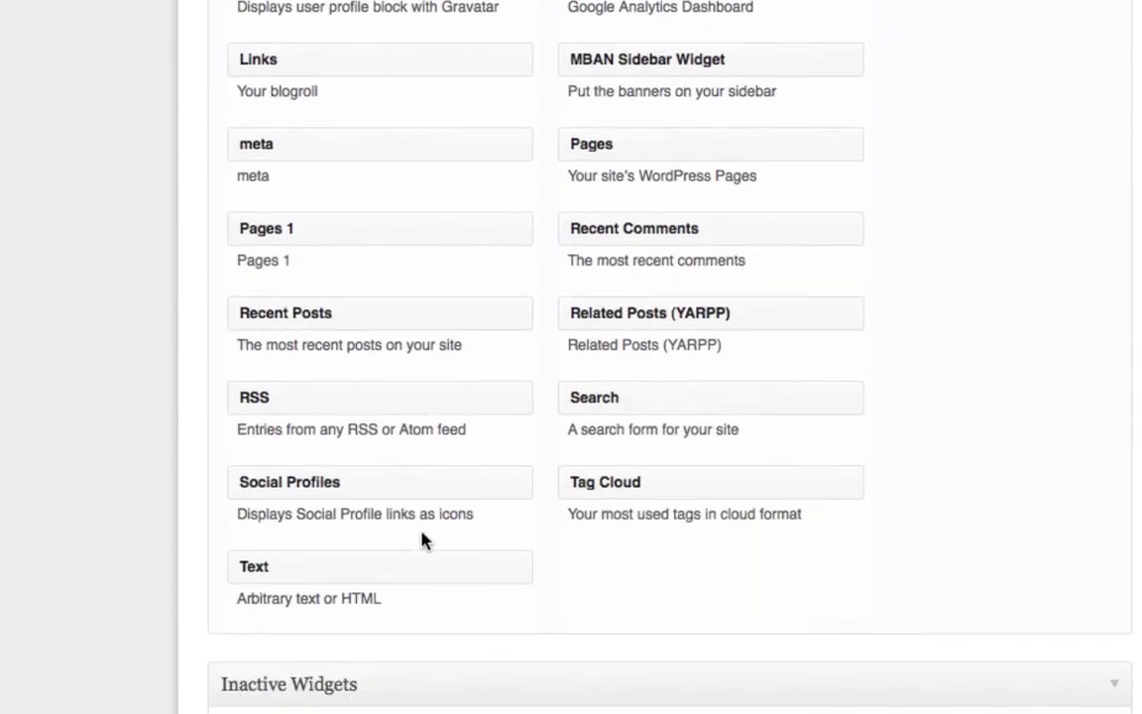
drag(250, 570, 1141, 3)
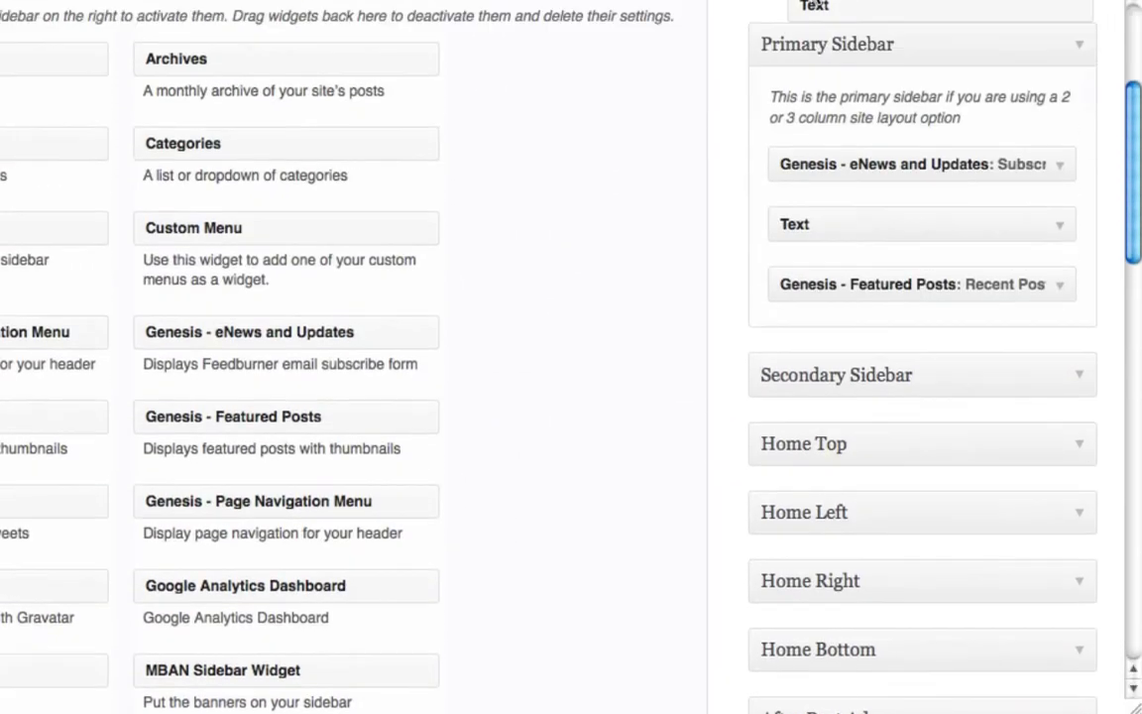
drag(815, 8, 796, 213)
scroll(772, 341, down, 3)
- Paste the copied FeedBurner form code into the new Text widget and title the widget "Subscribe to my rss feed"
click(780, 300)
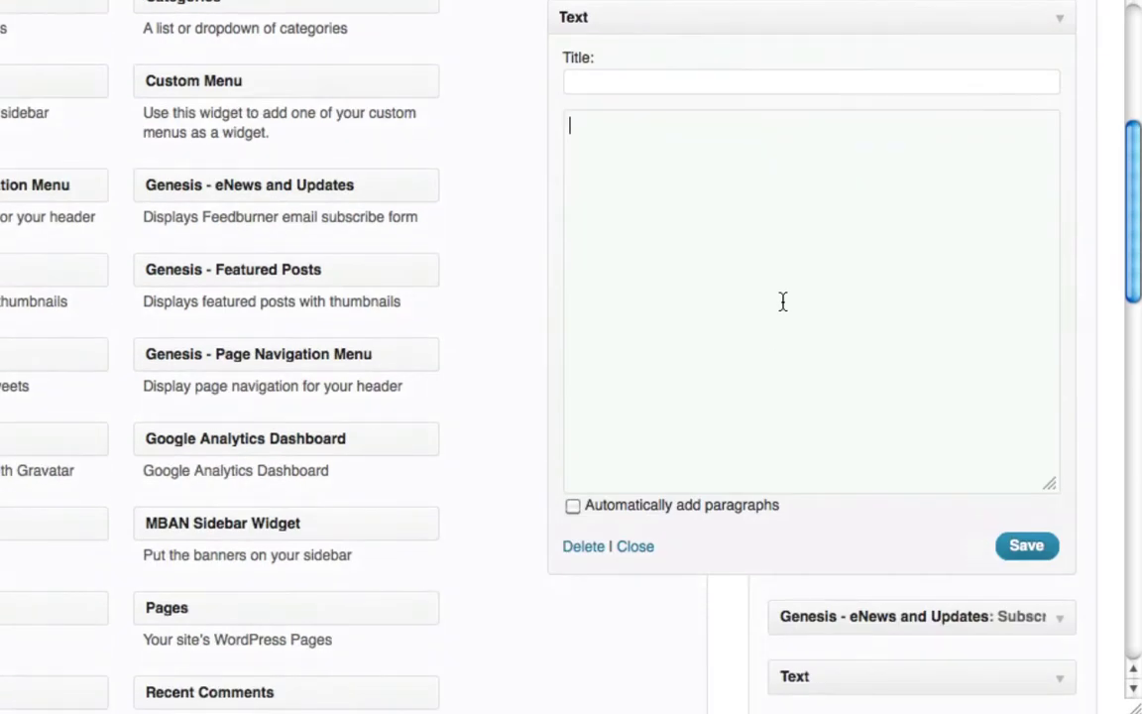
key(super+v)
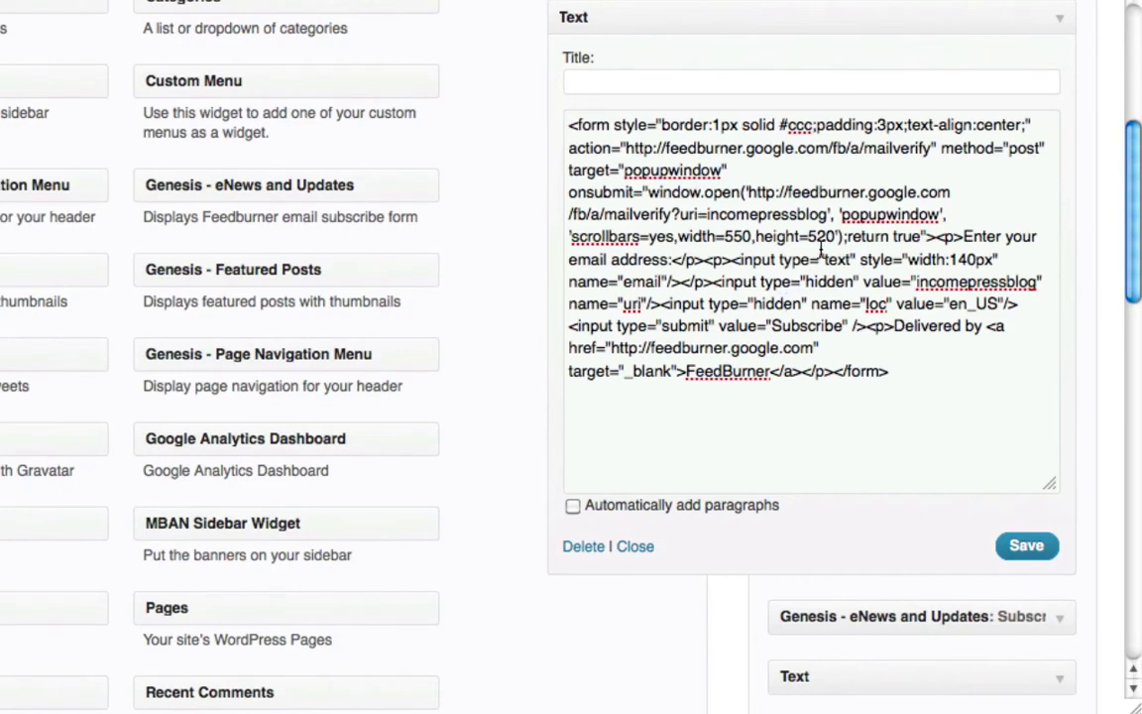
click(773, 88)
text(Subscribe )
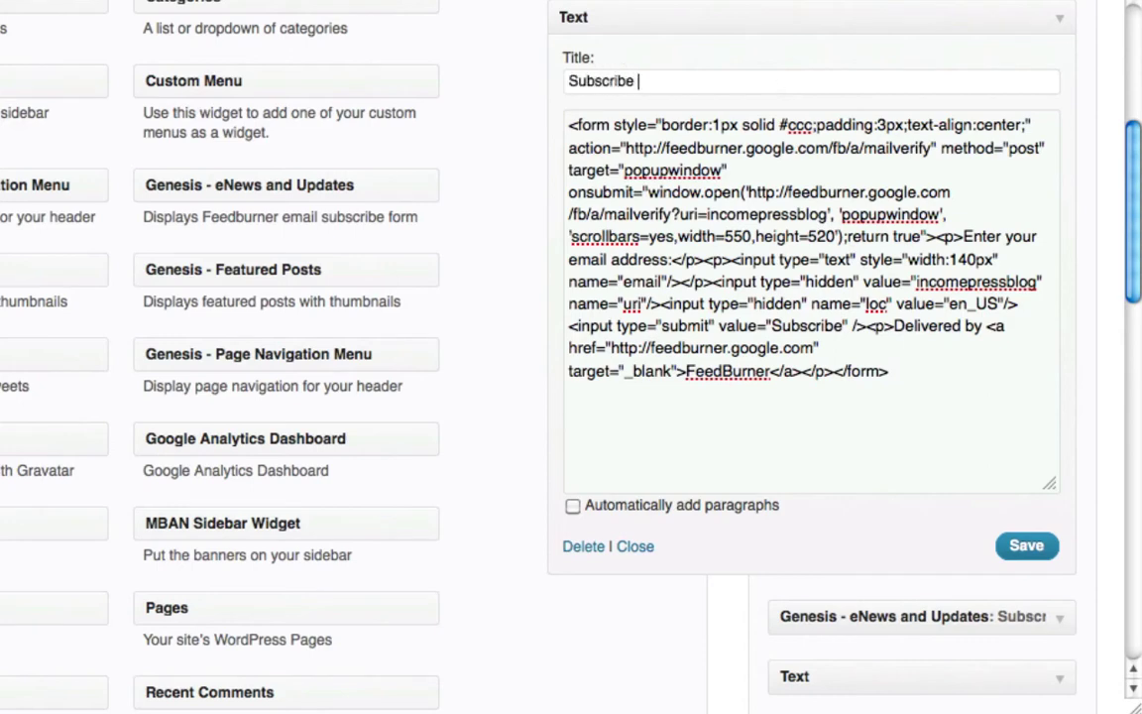
text(to my rss feed)
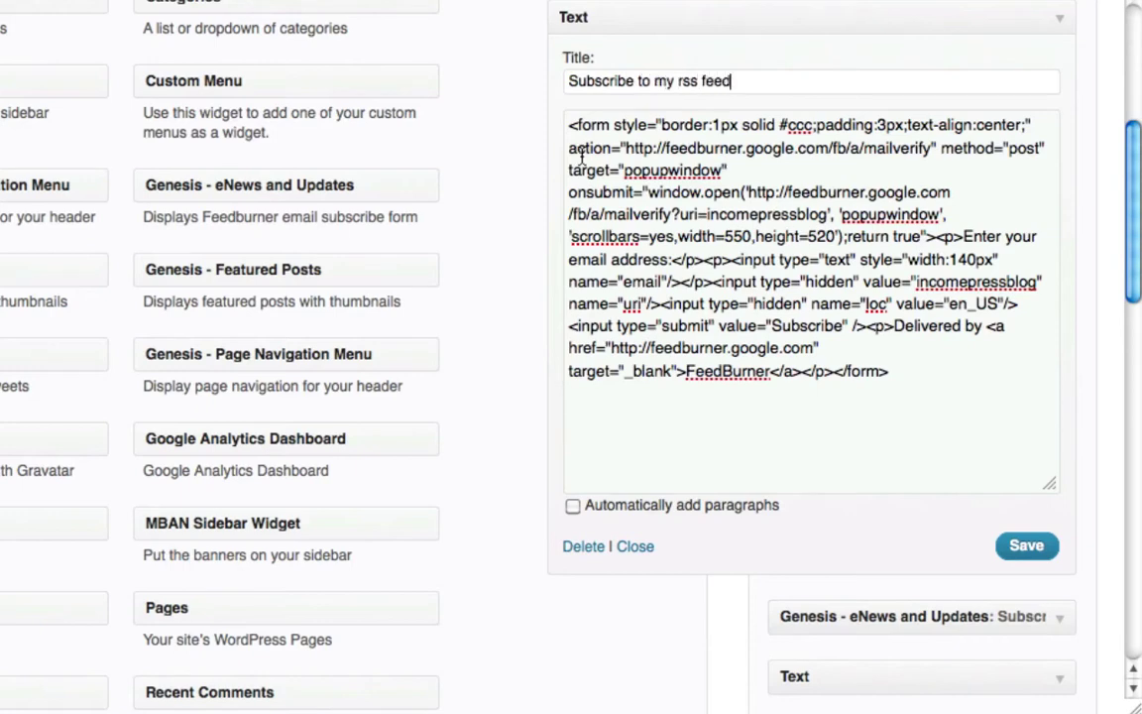
- Insert the line "Get instant updates when I publish new content!" with blank lines above the form code, and save the Text widget
click(569, 125)
key(Return)
key(Return)
key(Return)
key(Up)
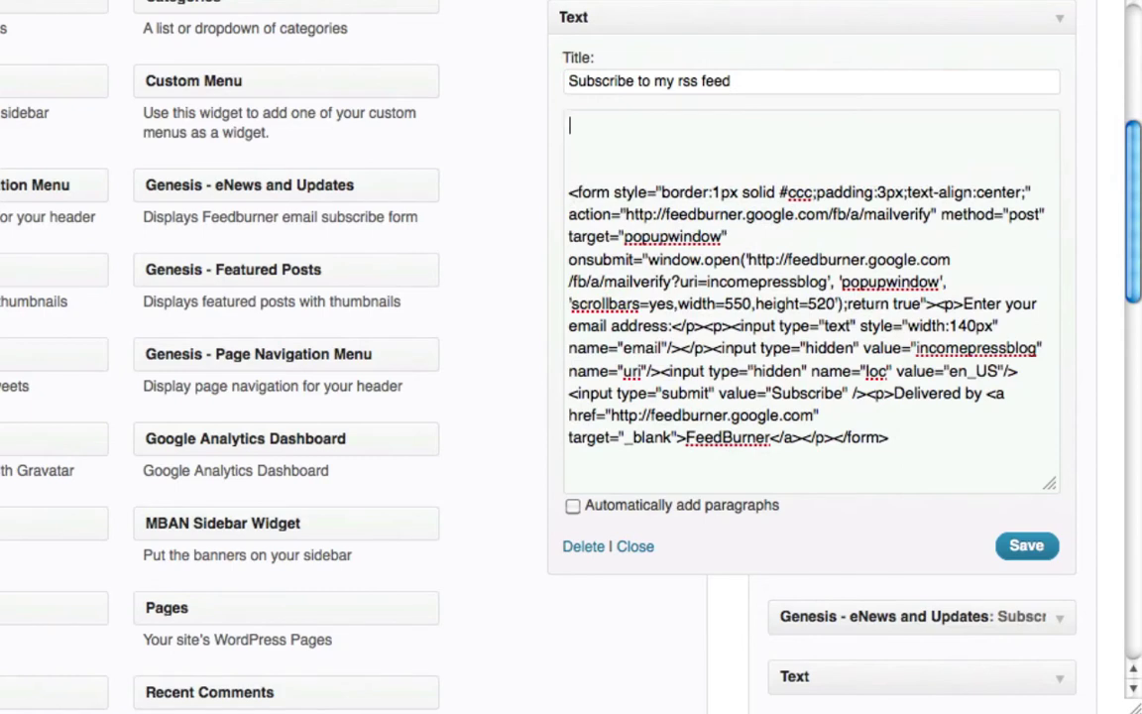
text(Get instan)
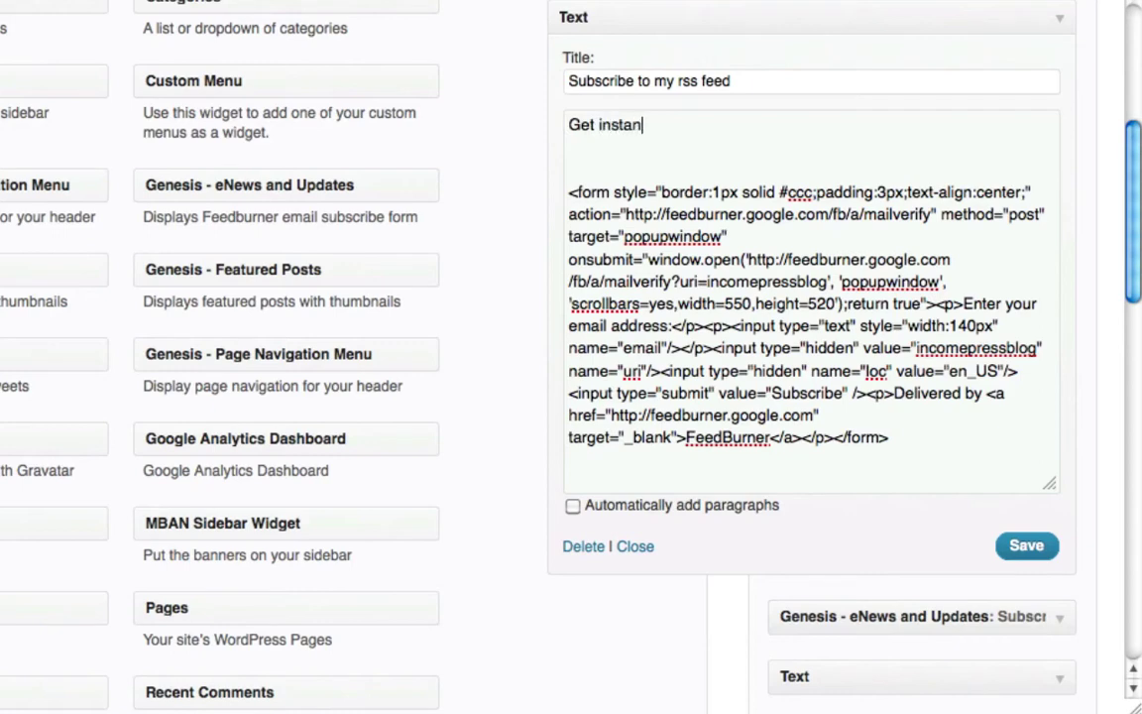
text(t updates )
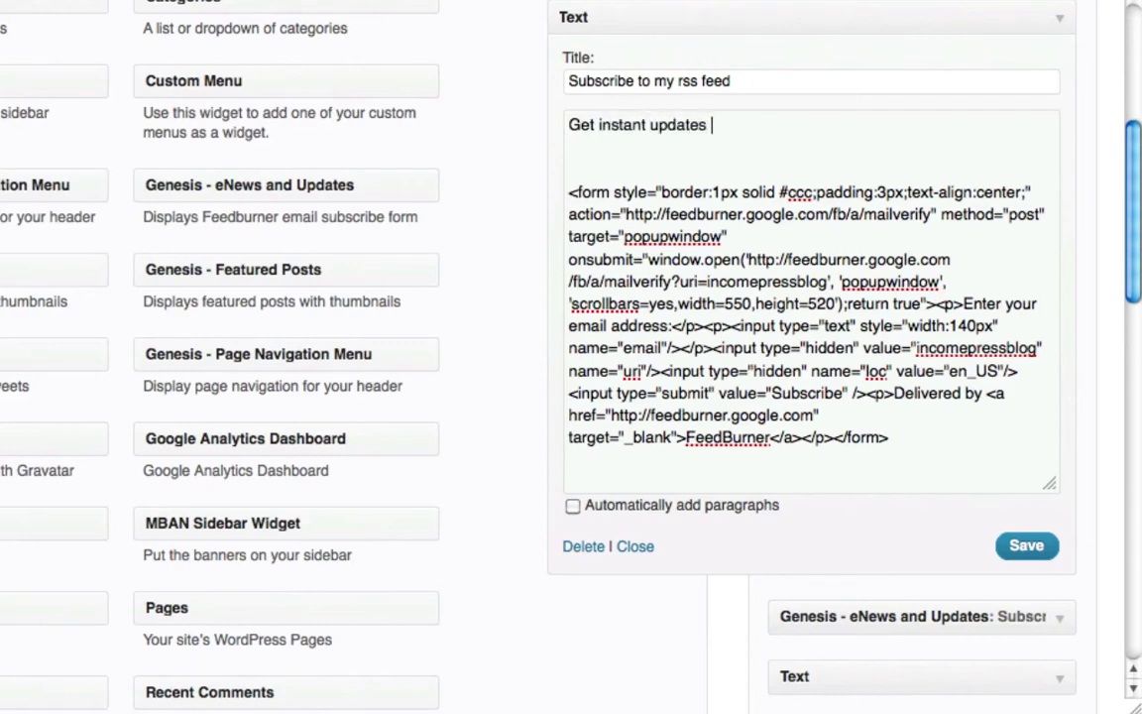
text(when I pub)
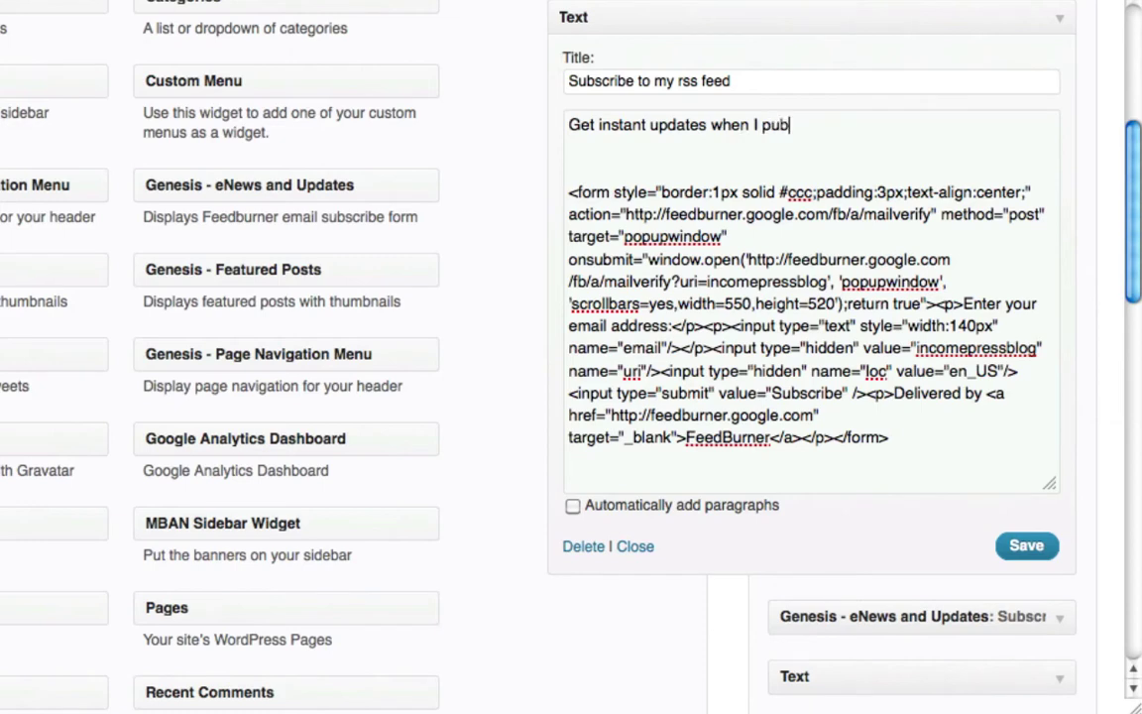
text(lish new content)
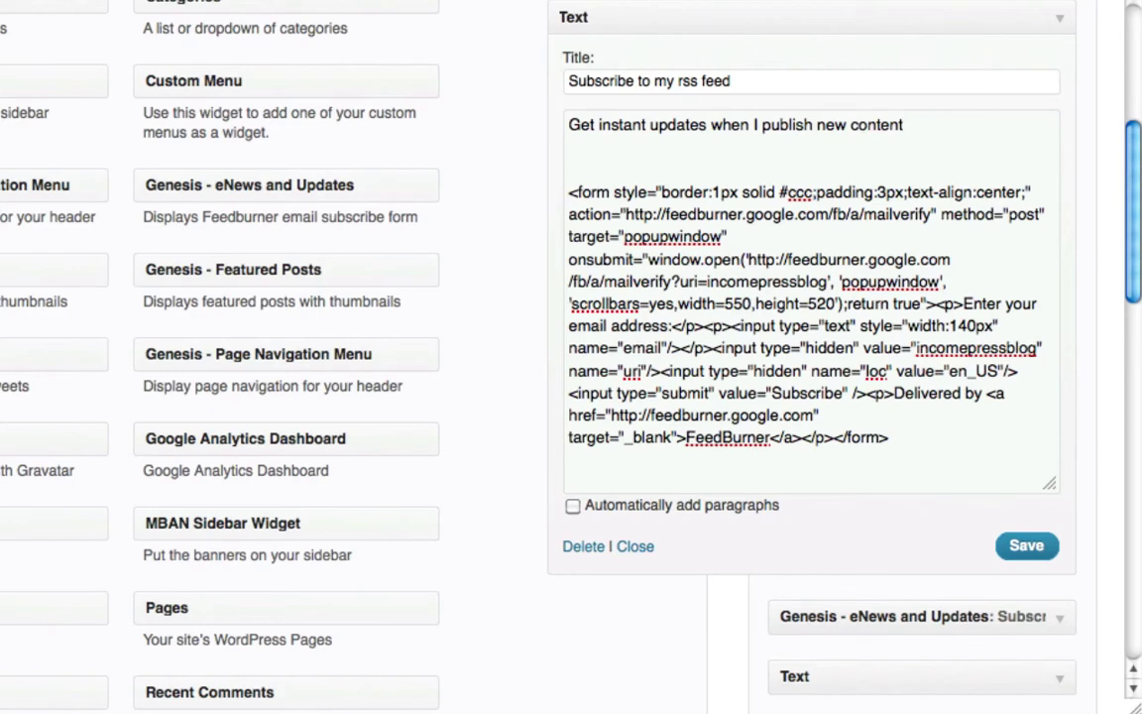
text(!)
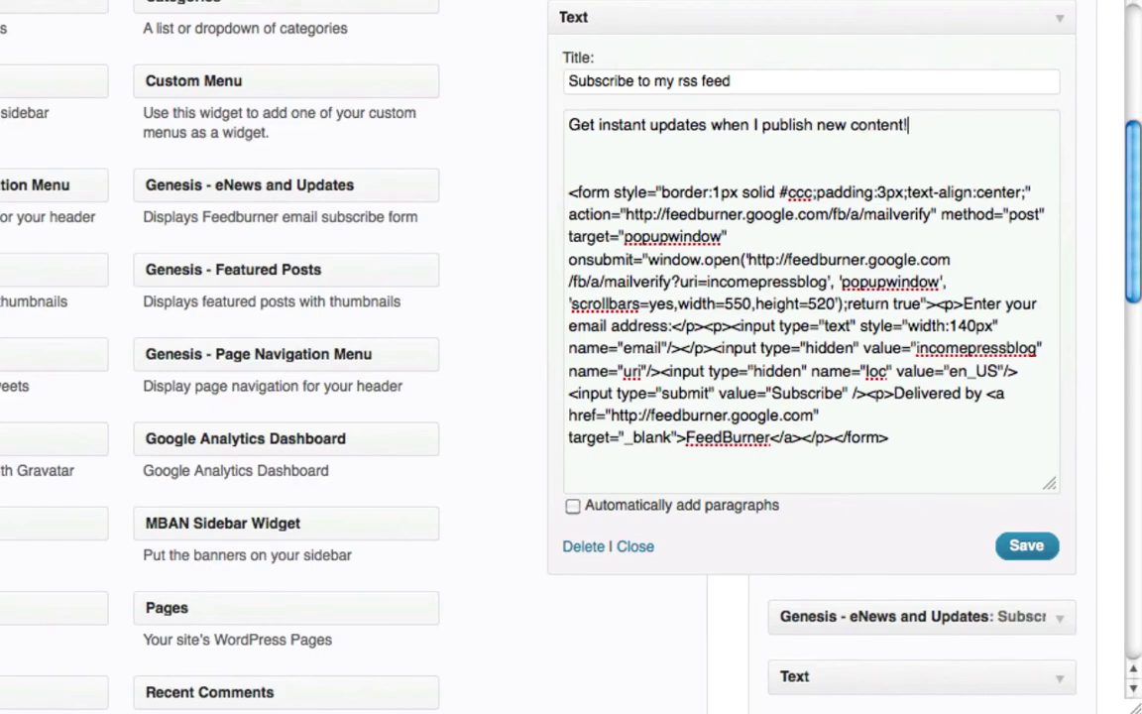
click(1021, 546)
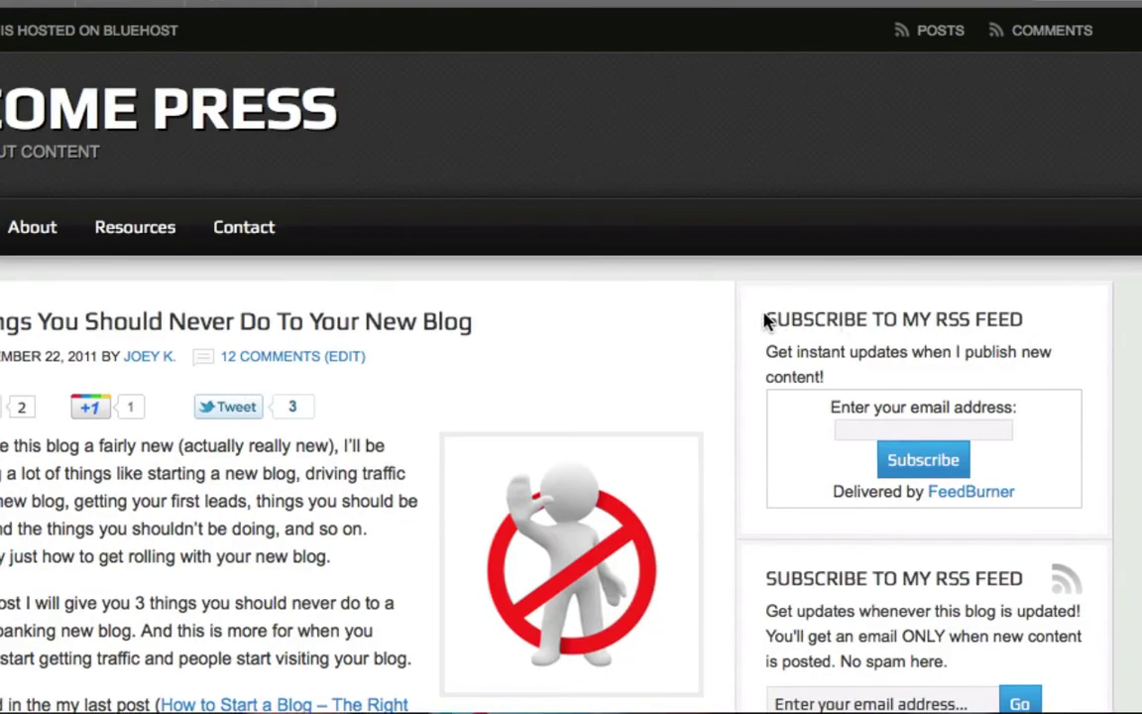
- On the blog page, compare the new sidebar subscription form with the existing RSS subscription box below it
drag(765, 319, 888, 384)
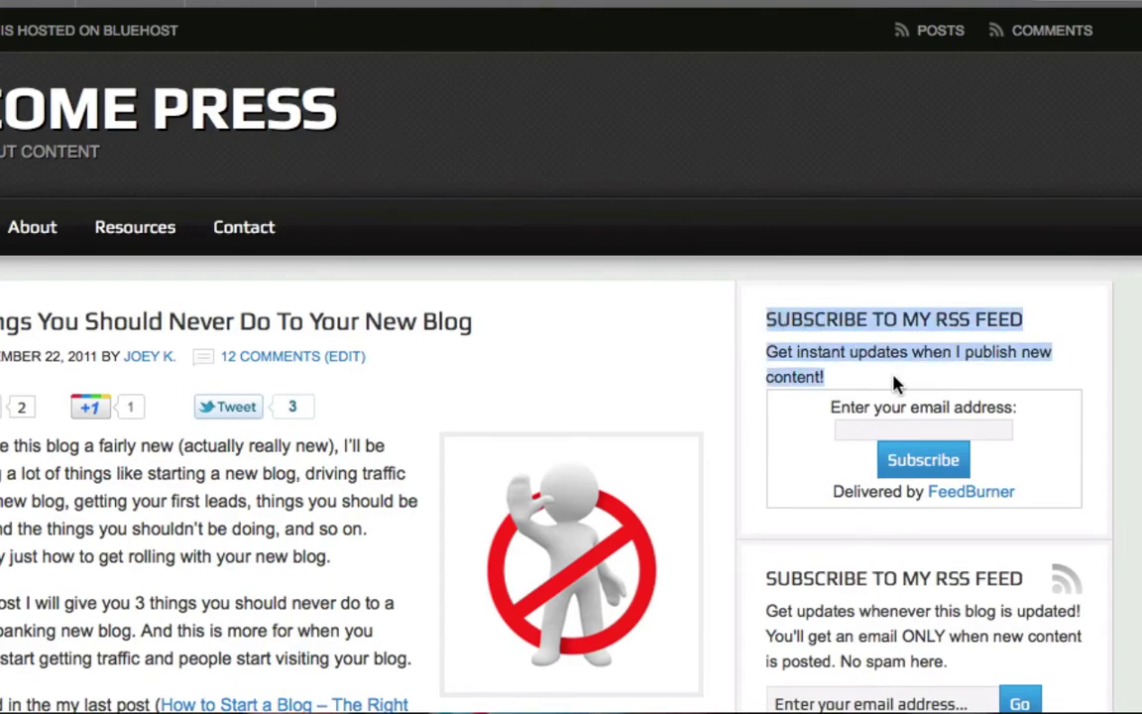
click(974, 431)
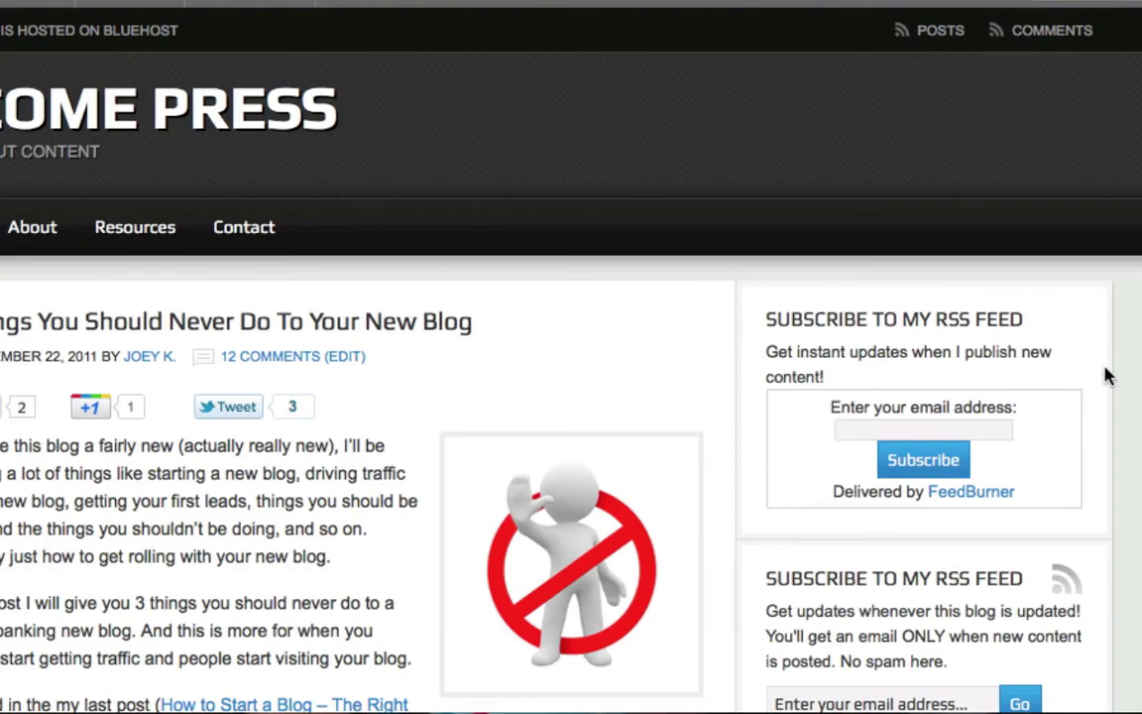
scroll(1129, 364, down, 4)
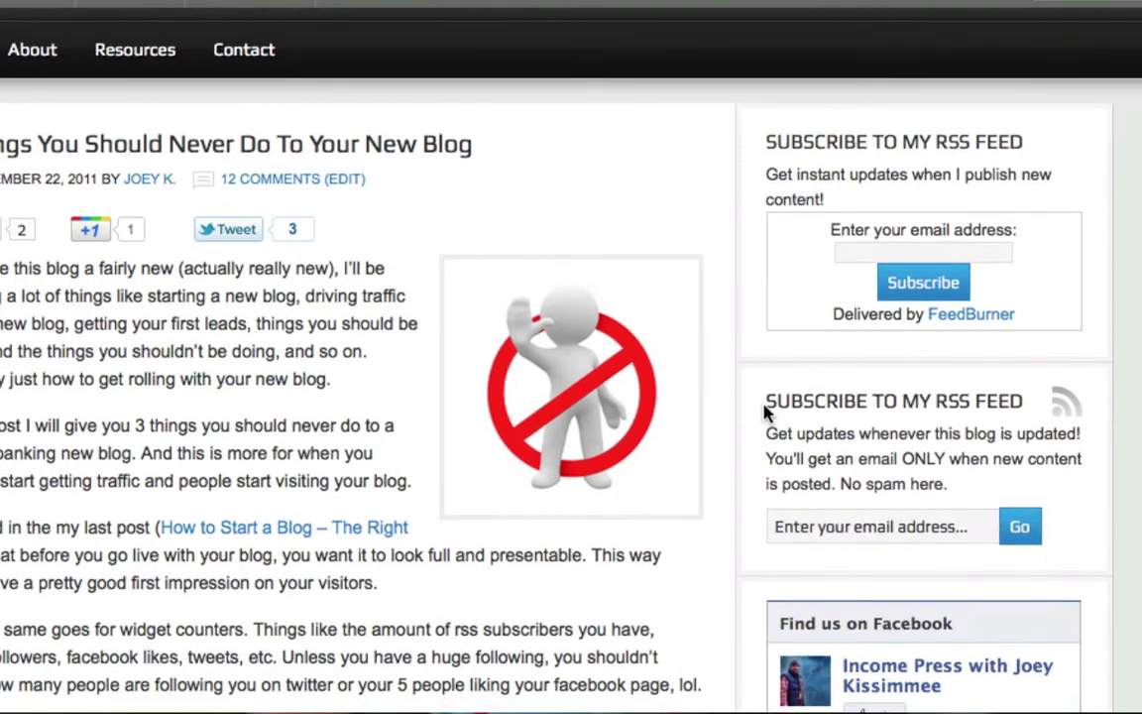
drag(766, 401, 1001, 481)
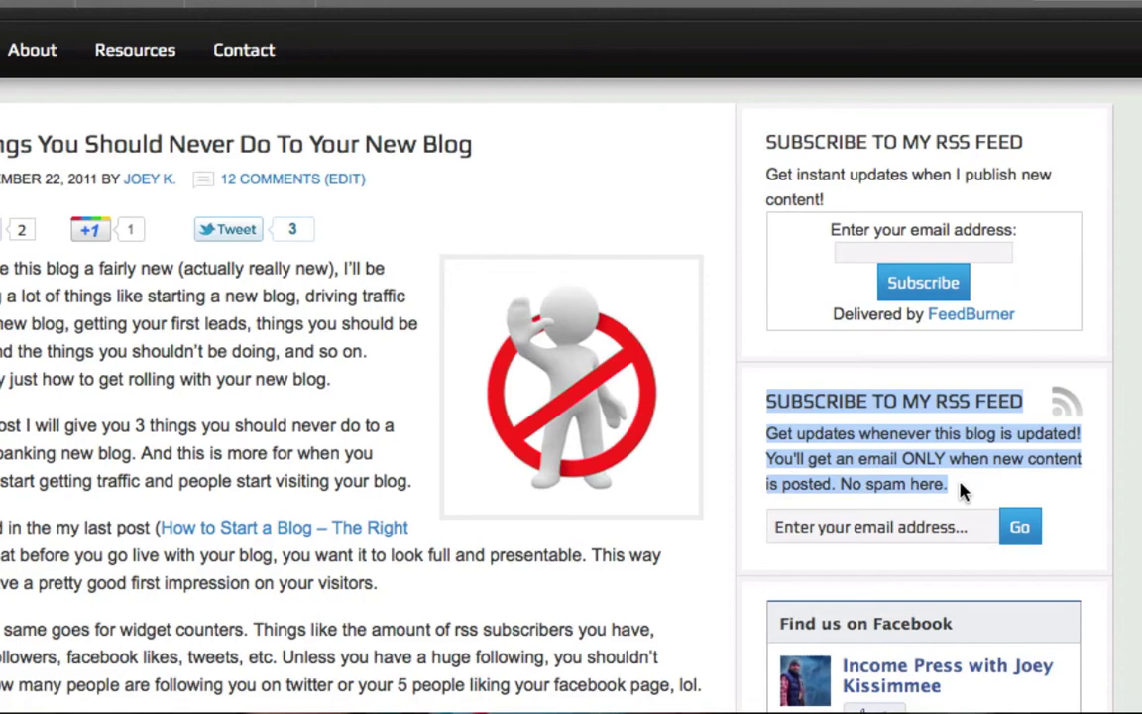
click(959, 490)
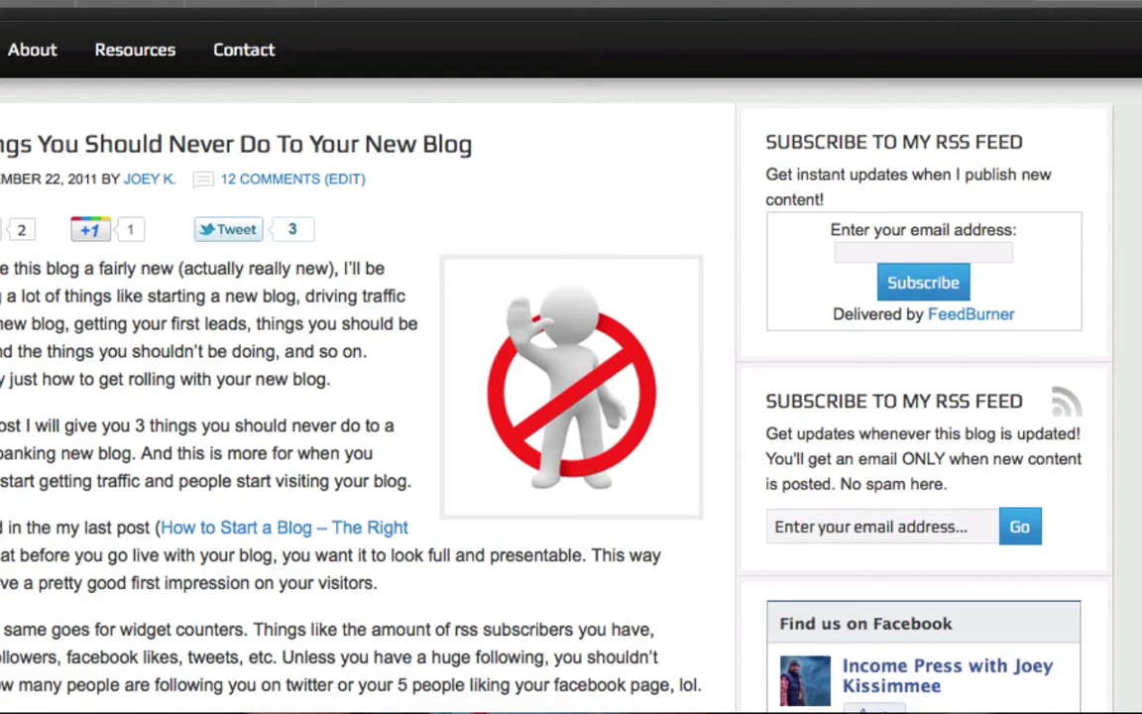
scroll(950, 77, up, 3)
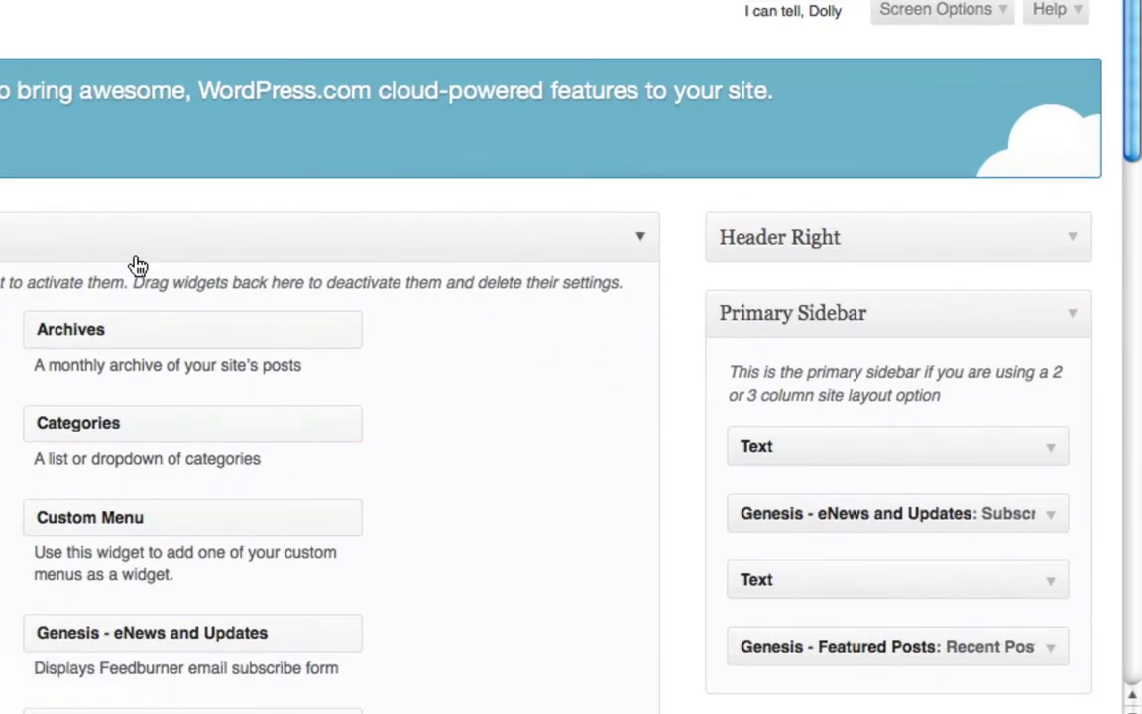
- Copy the feeds.feedburner.com/ incomepressblog address from the untitled notes document and return to the WordPress Widgets page
click(20, 620)
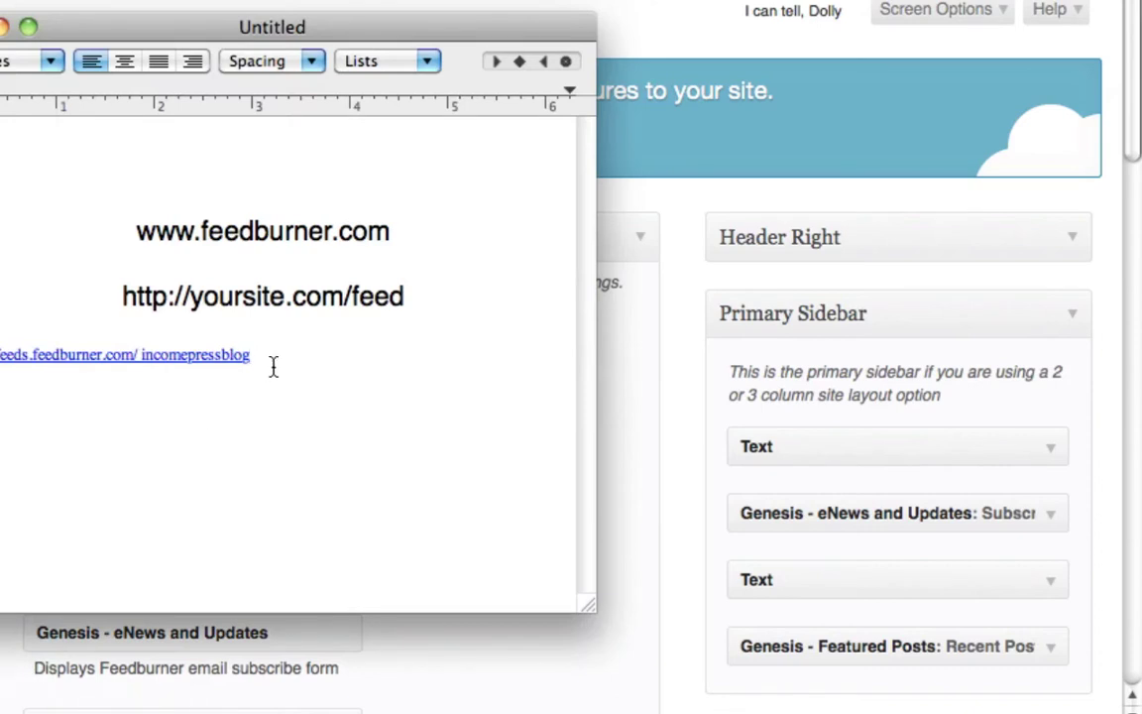
drag(252, 355, 0, 353)
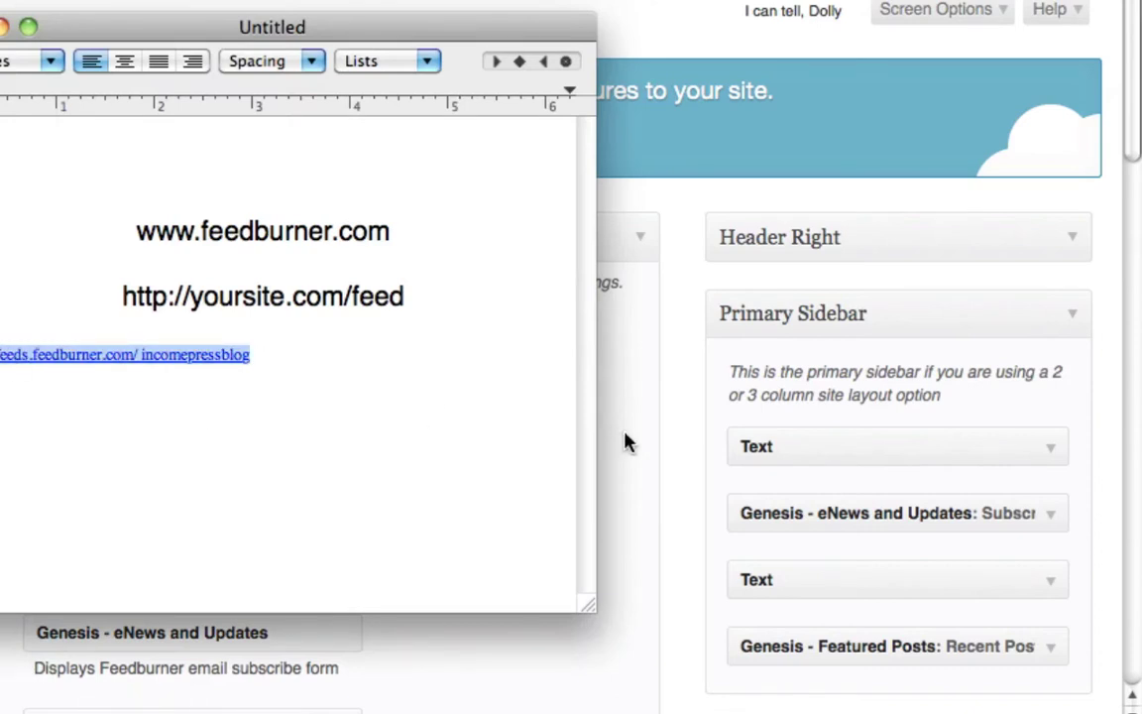
click(701, 404)
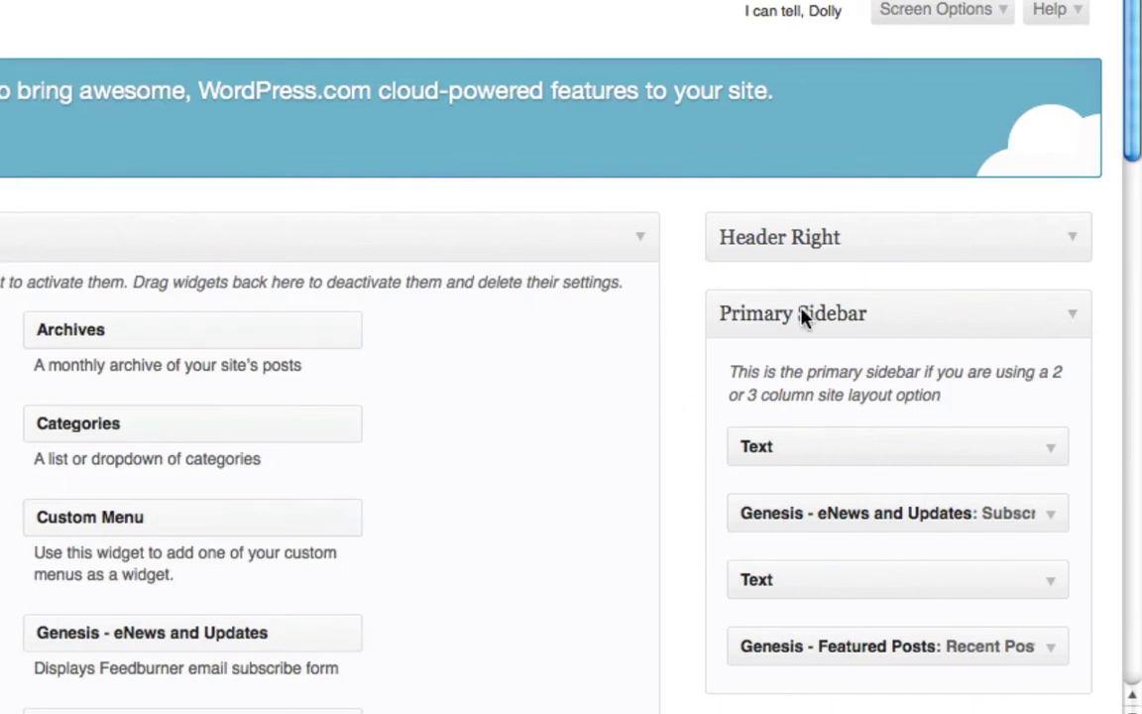
- Move the first Text widget of the Primary Sidebar into the inactive widgets, keeping its settings
click(640, 239)
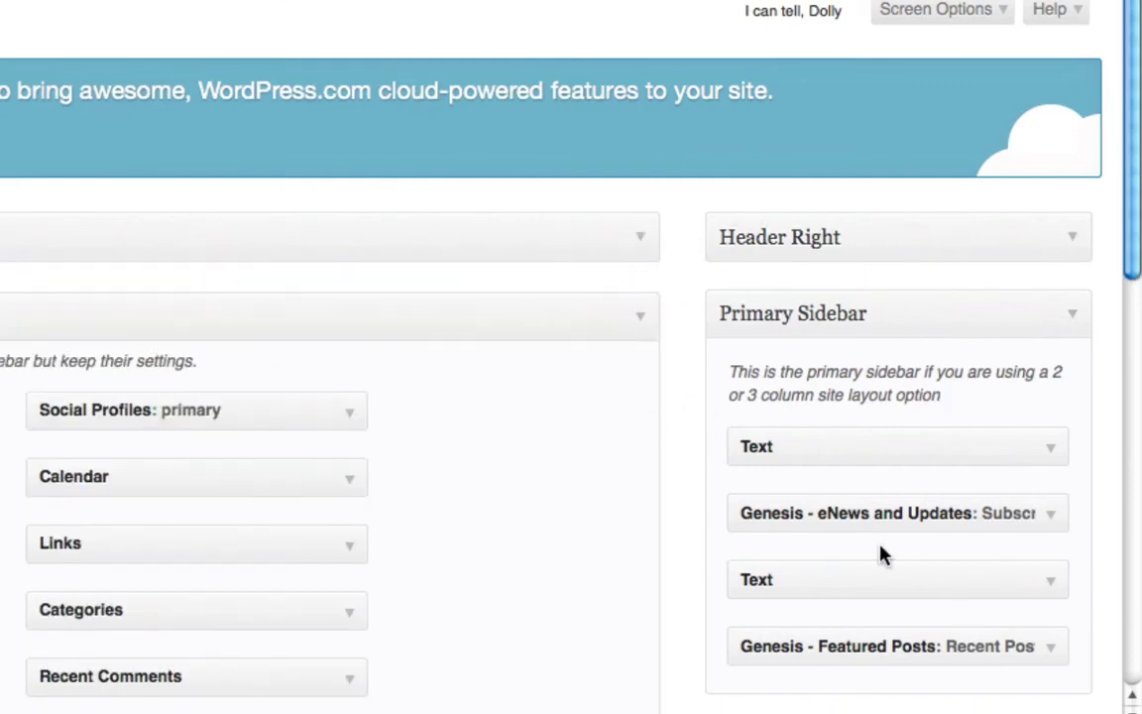
drag(878, 448, 163, 390)
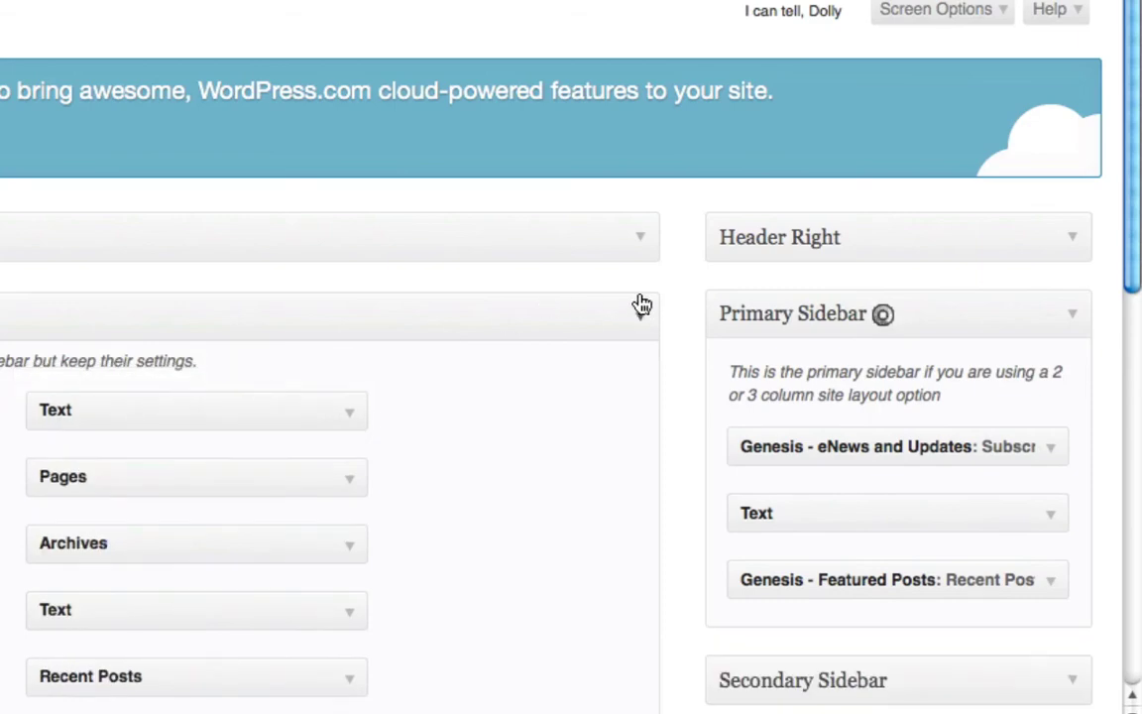
click(642, 242)
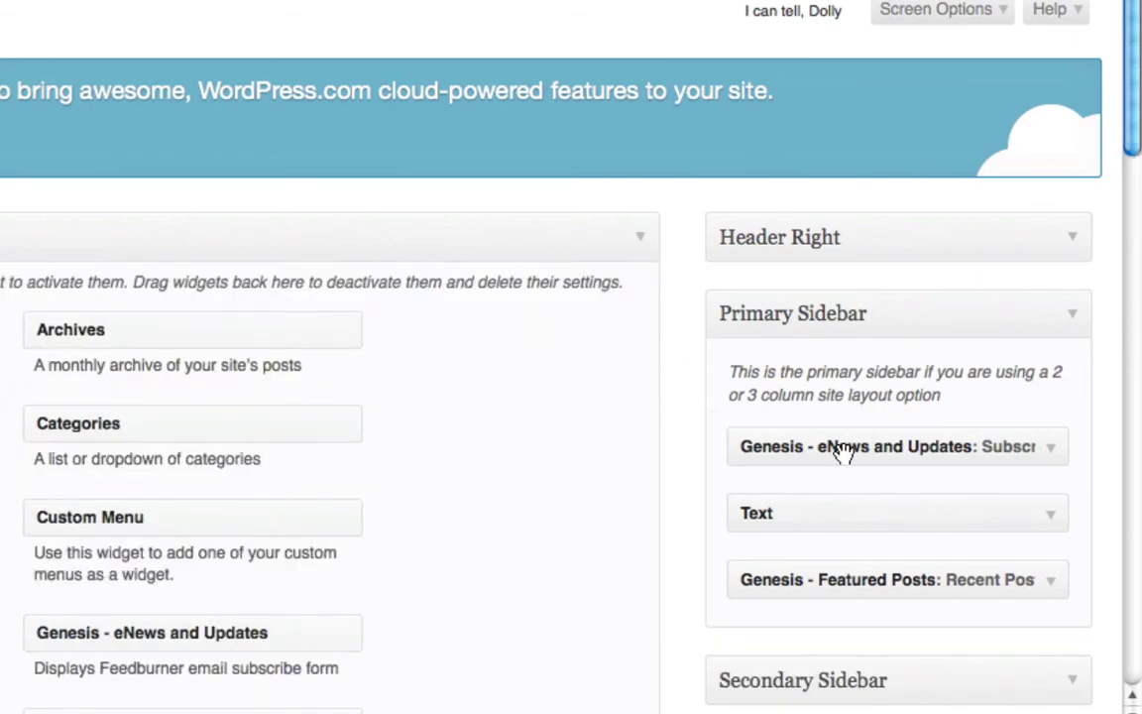
- Add a Genesis - eNews and Updates widget at the top of the Primary Sidebar and title it "Subscribe to my rss"
scroll(616, 310, down, 5)
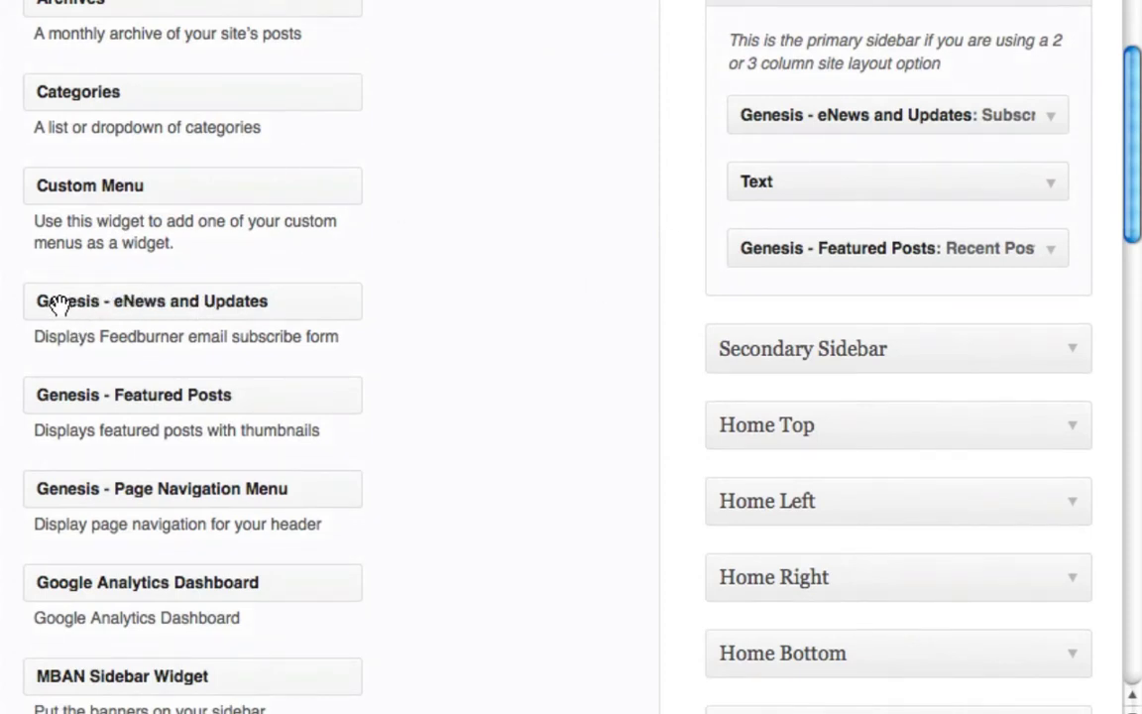
drag(57, 304, 759, 107)
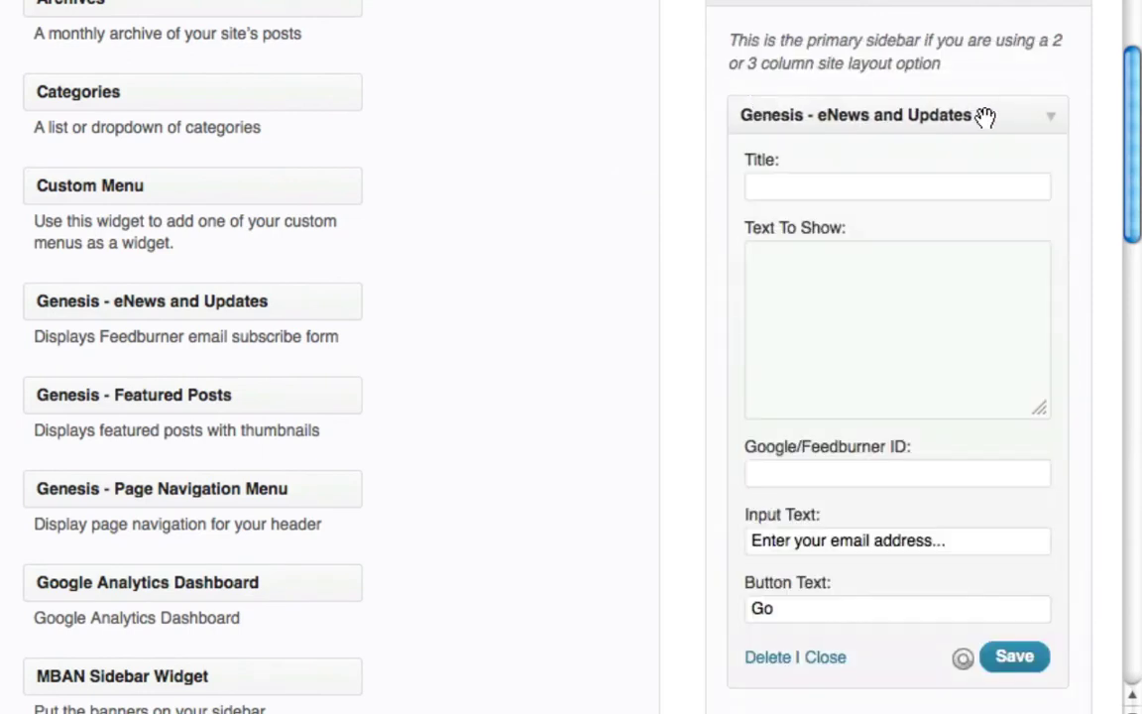
click(919, 191)
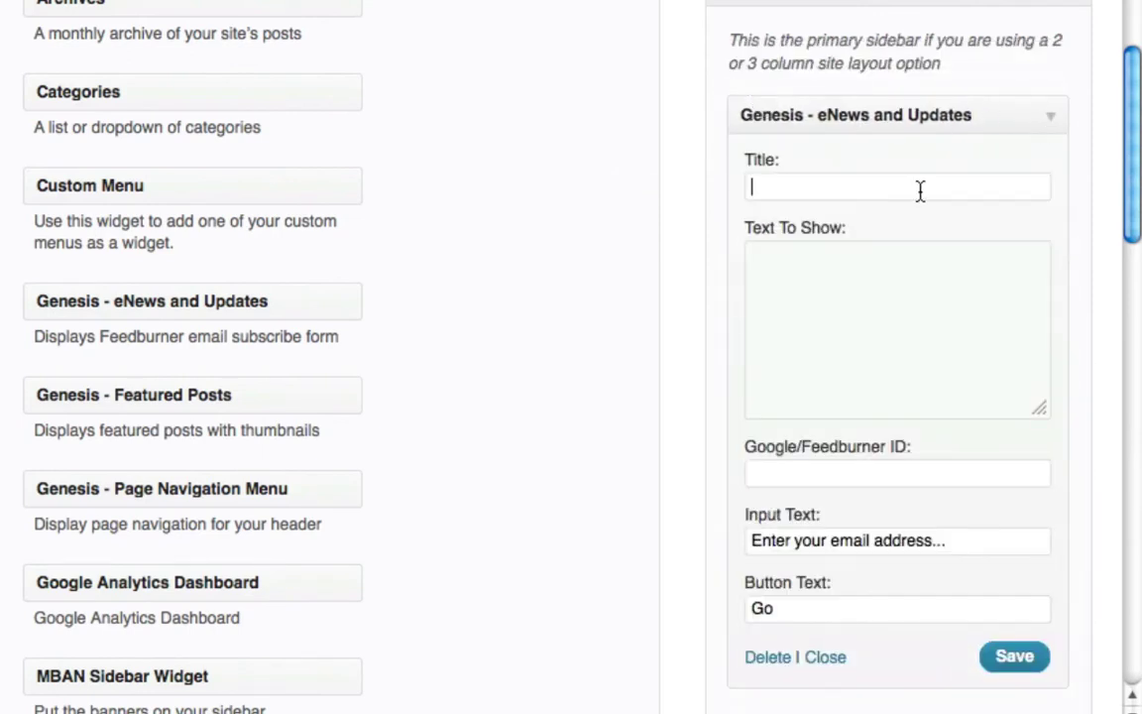
text(Subscribe )
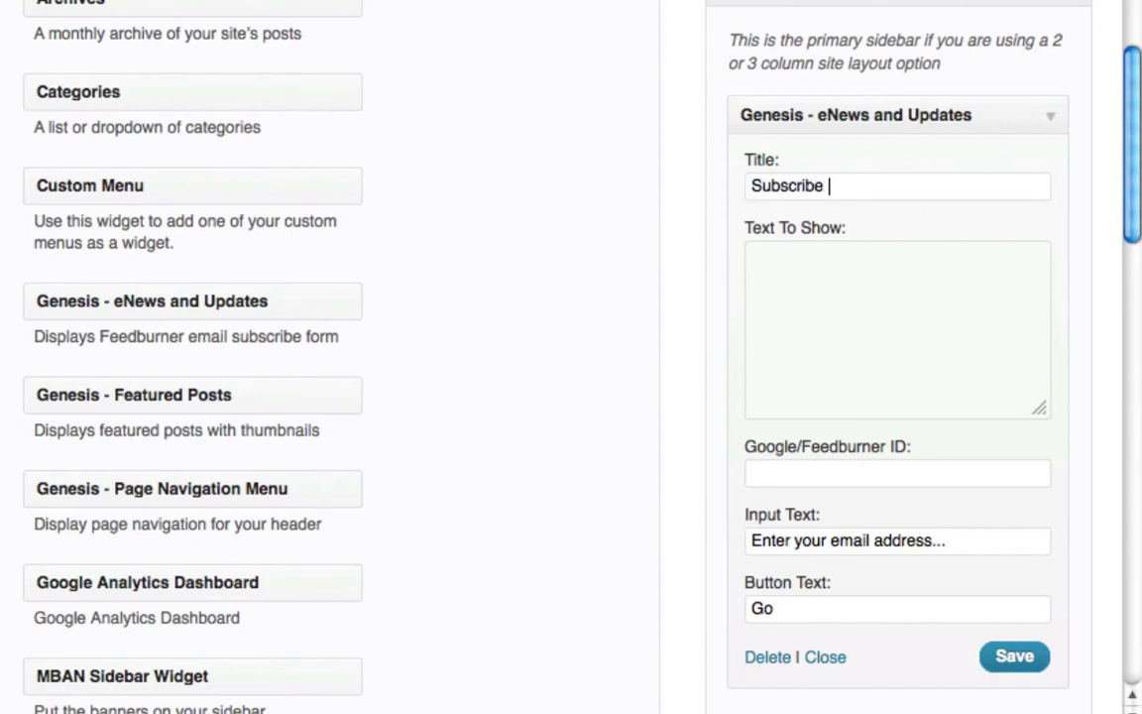
text(to my rss)
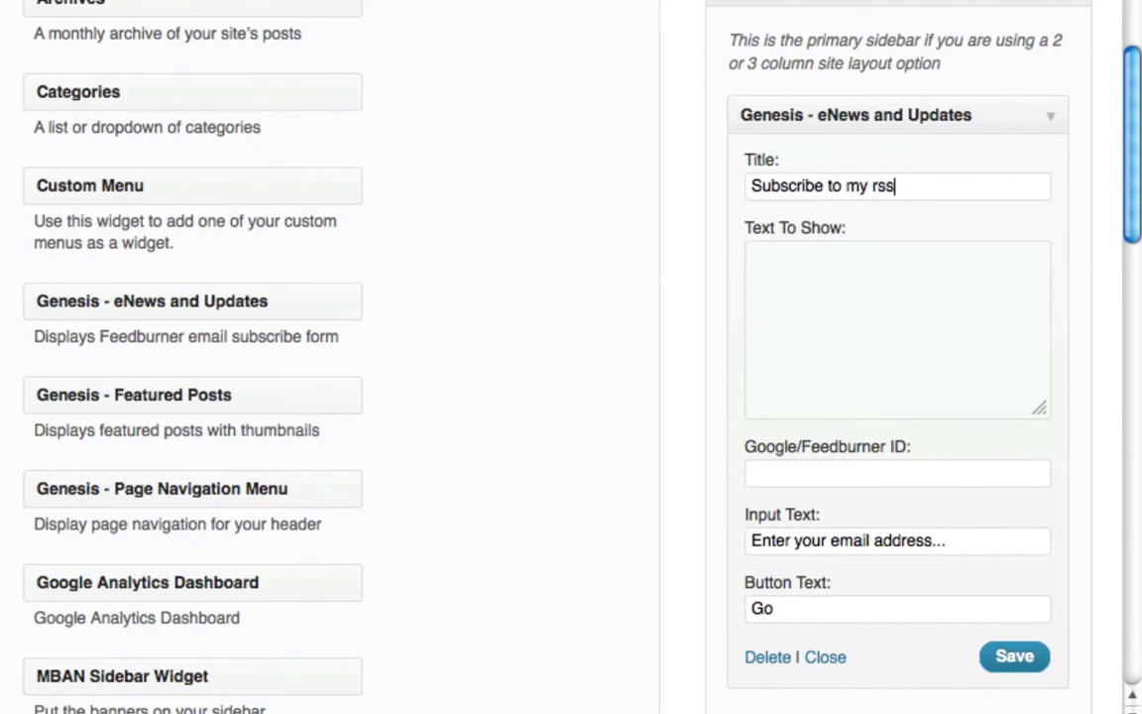
- Set the eNews widget's text to show to "get updates on content" and its Google/Feedburner ID to the copied feeds.feedburner.com/ incomepressblog address
click(931, 308)
text(get update)
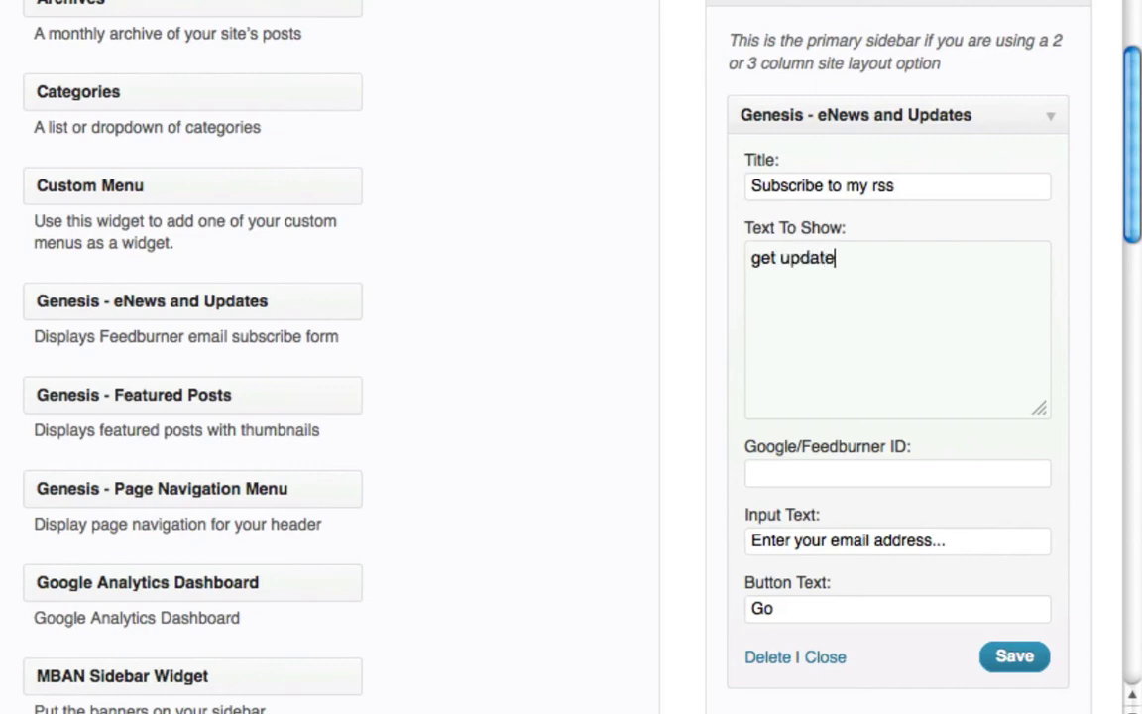
text(s on content)
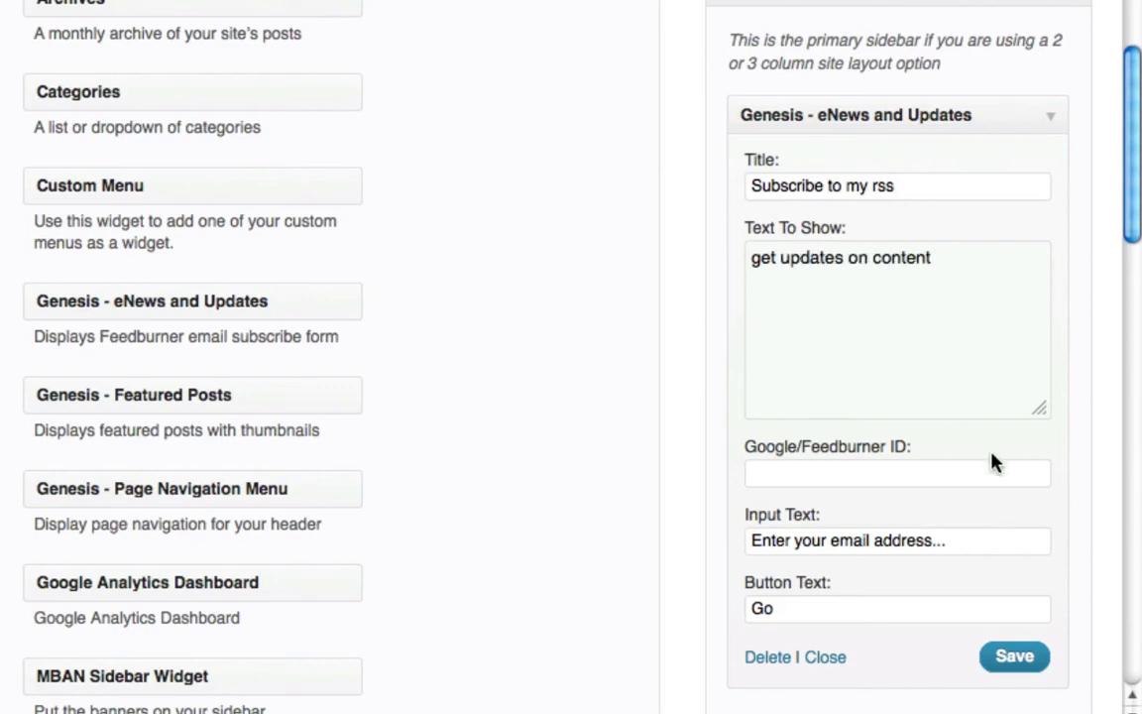
click(942, 473)
text(http://feeds.feedburner.com/incomepressblog)
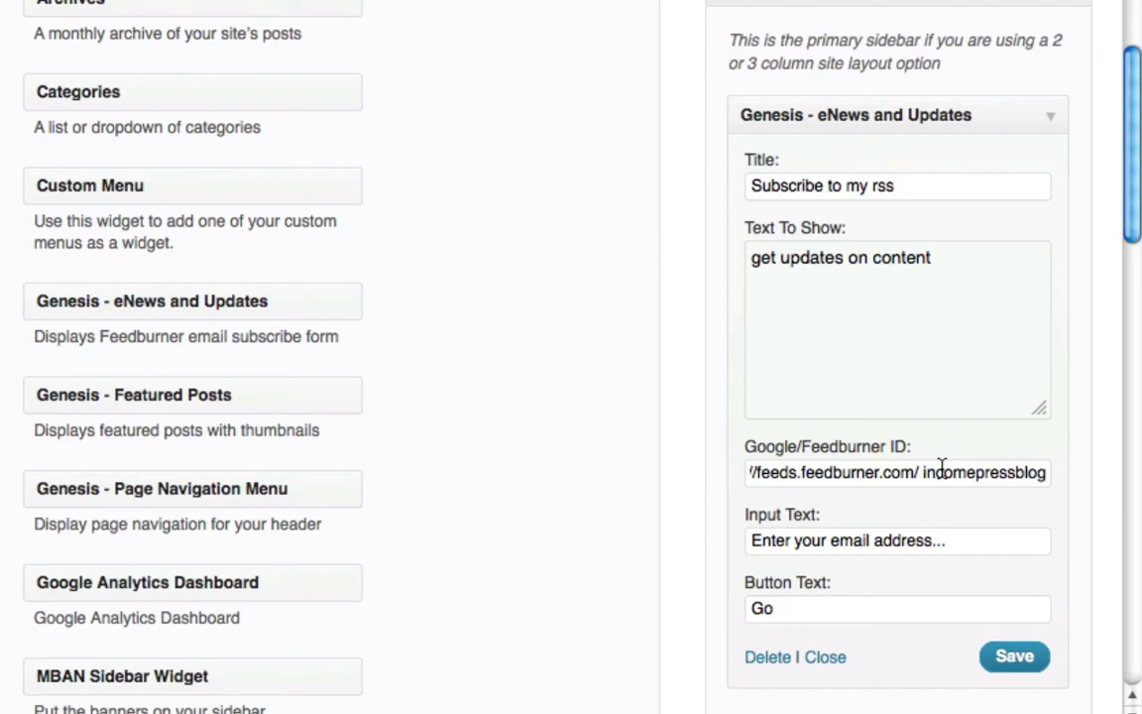
- Save the new eNews widget and reload the blog page to check its sidebar
scroll(1056, 459, down, 3)
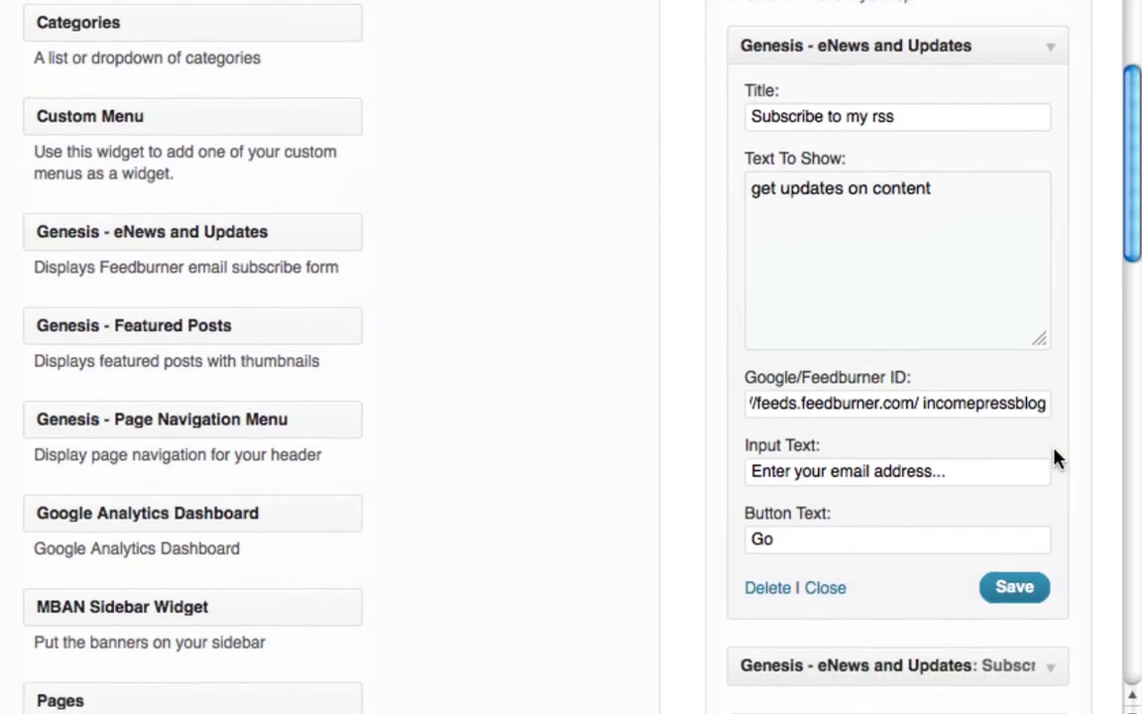
click(1019, 561)
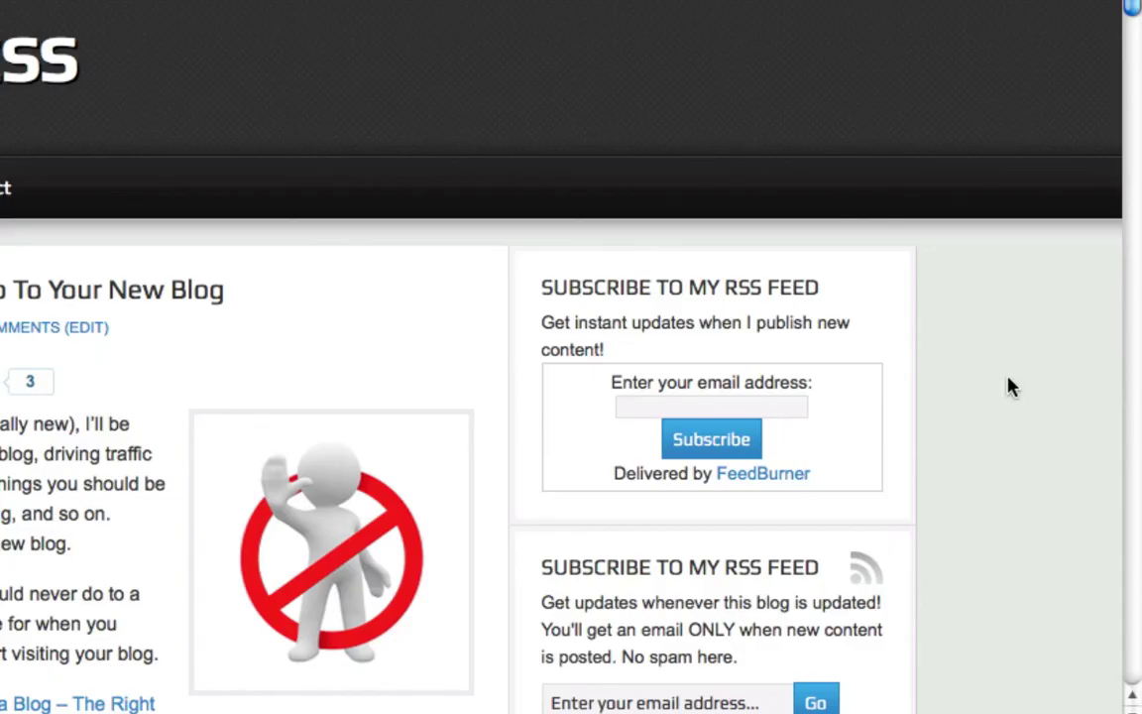
key(super+r)
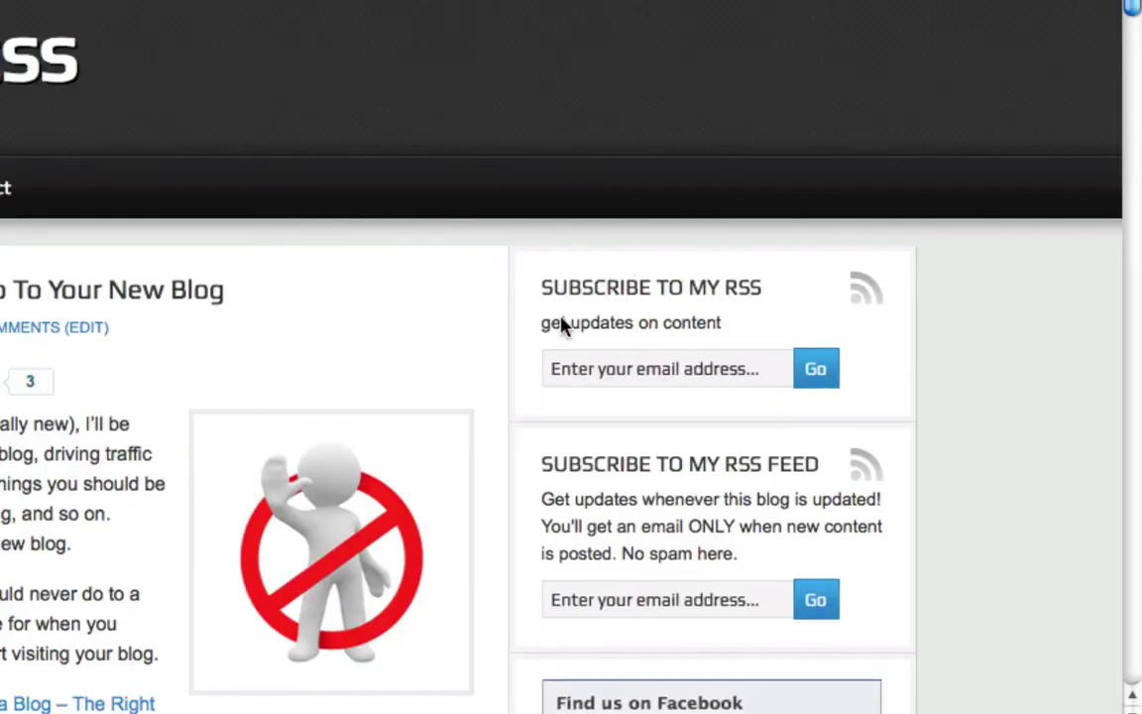